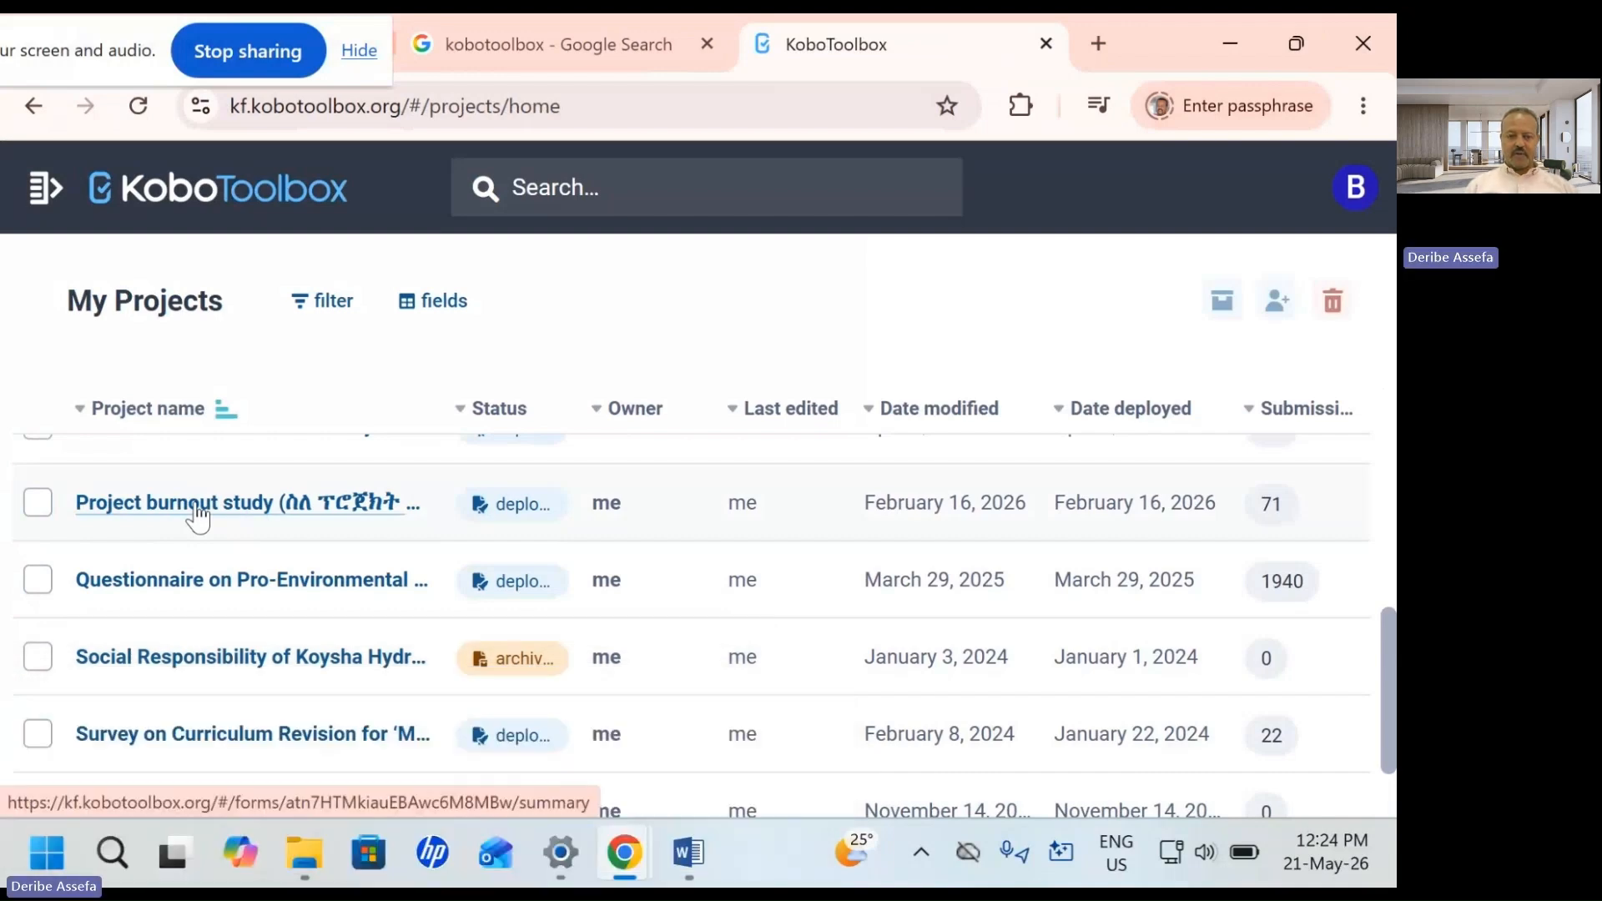
Step: Open the Project burnout study's data downloads and generate an XLS export with XML values and headers
{"action": "left_click", "coordinate": [198, 511]}
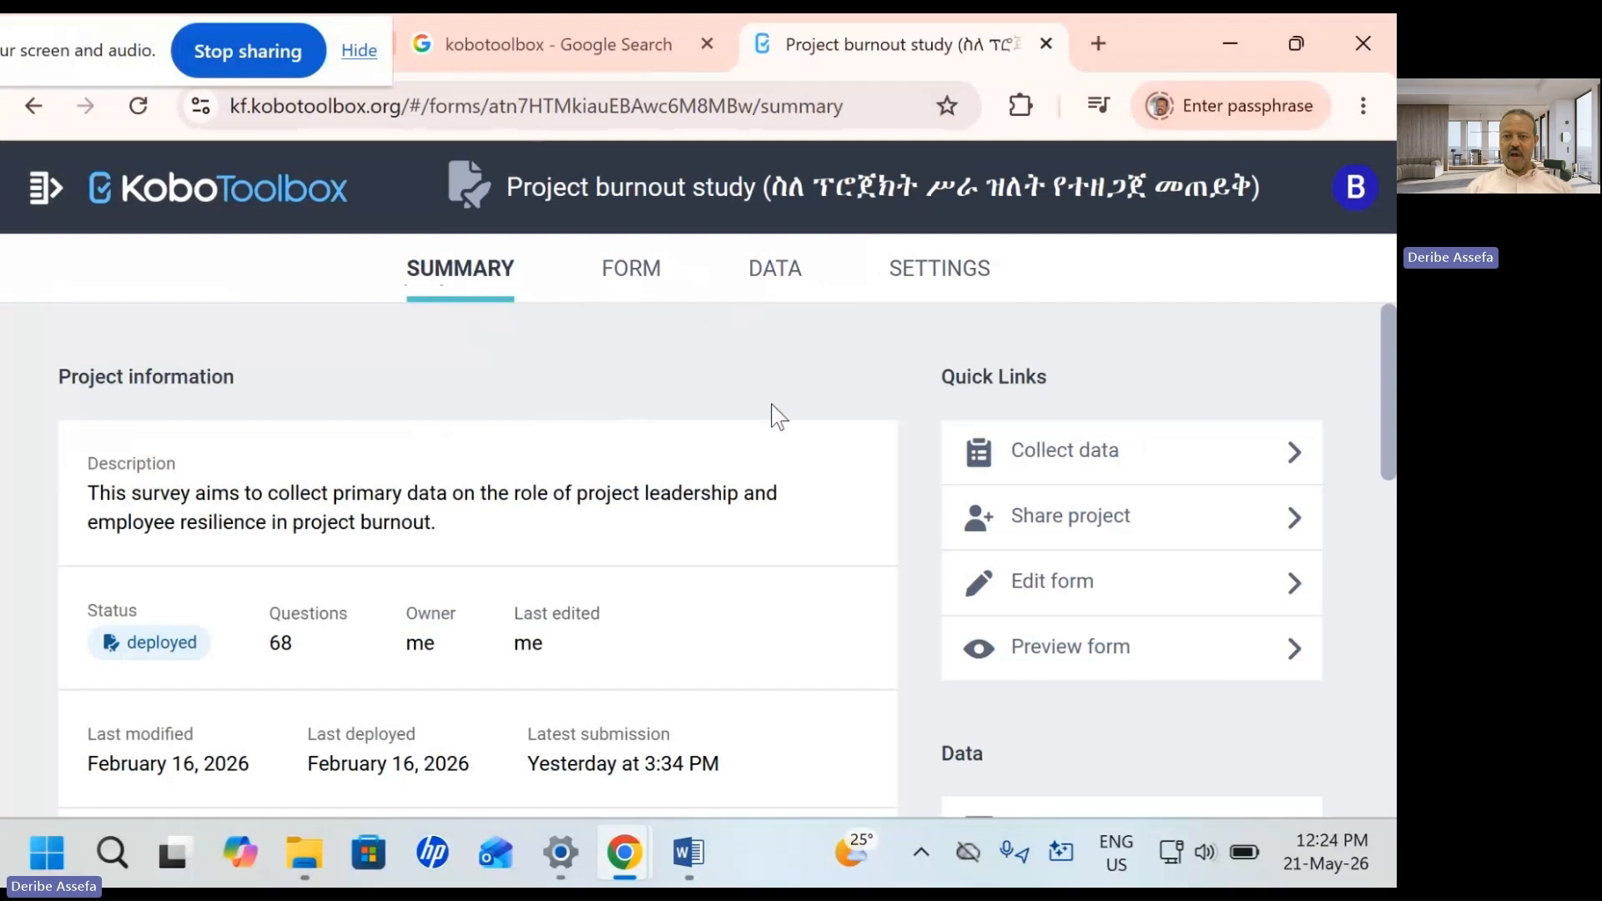
{"action": "left_click", "coordinate": [777, 283]}
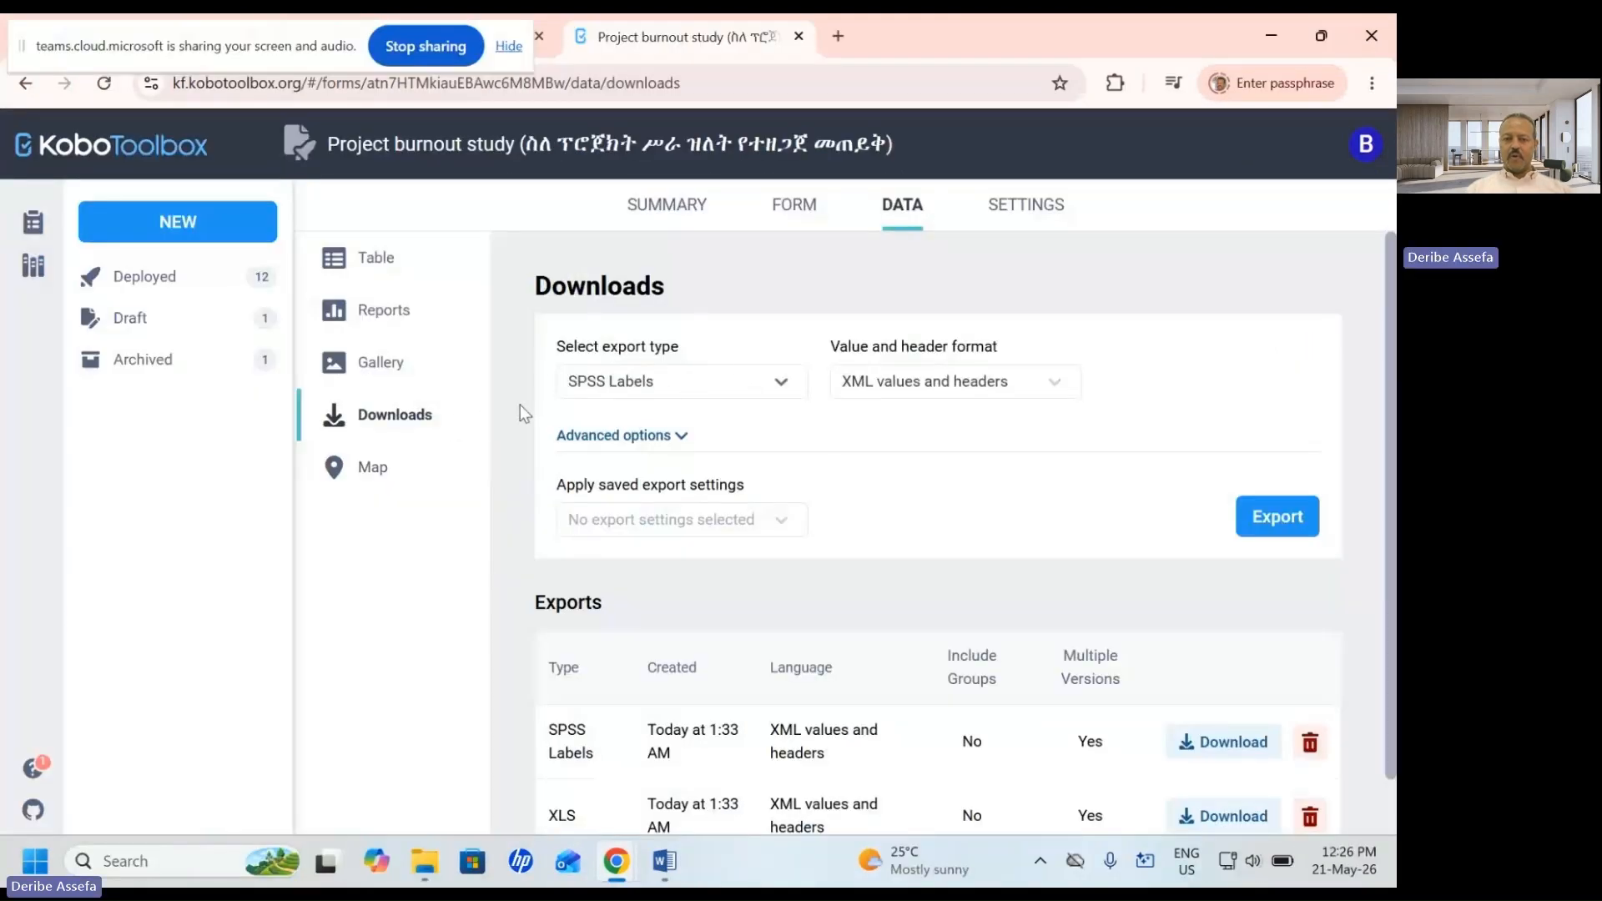
{"action": "left_click", "coordinate": [779, 384]}
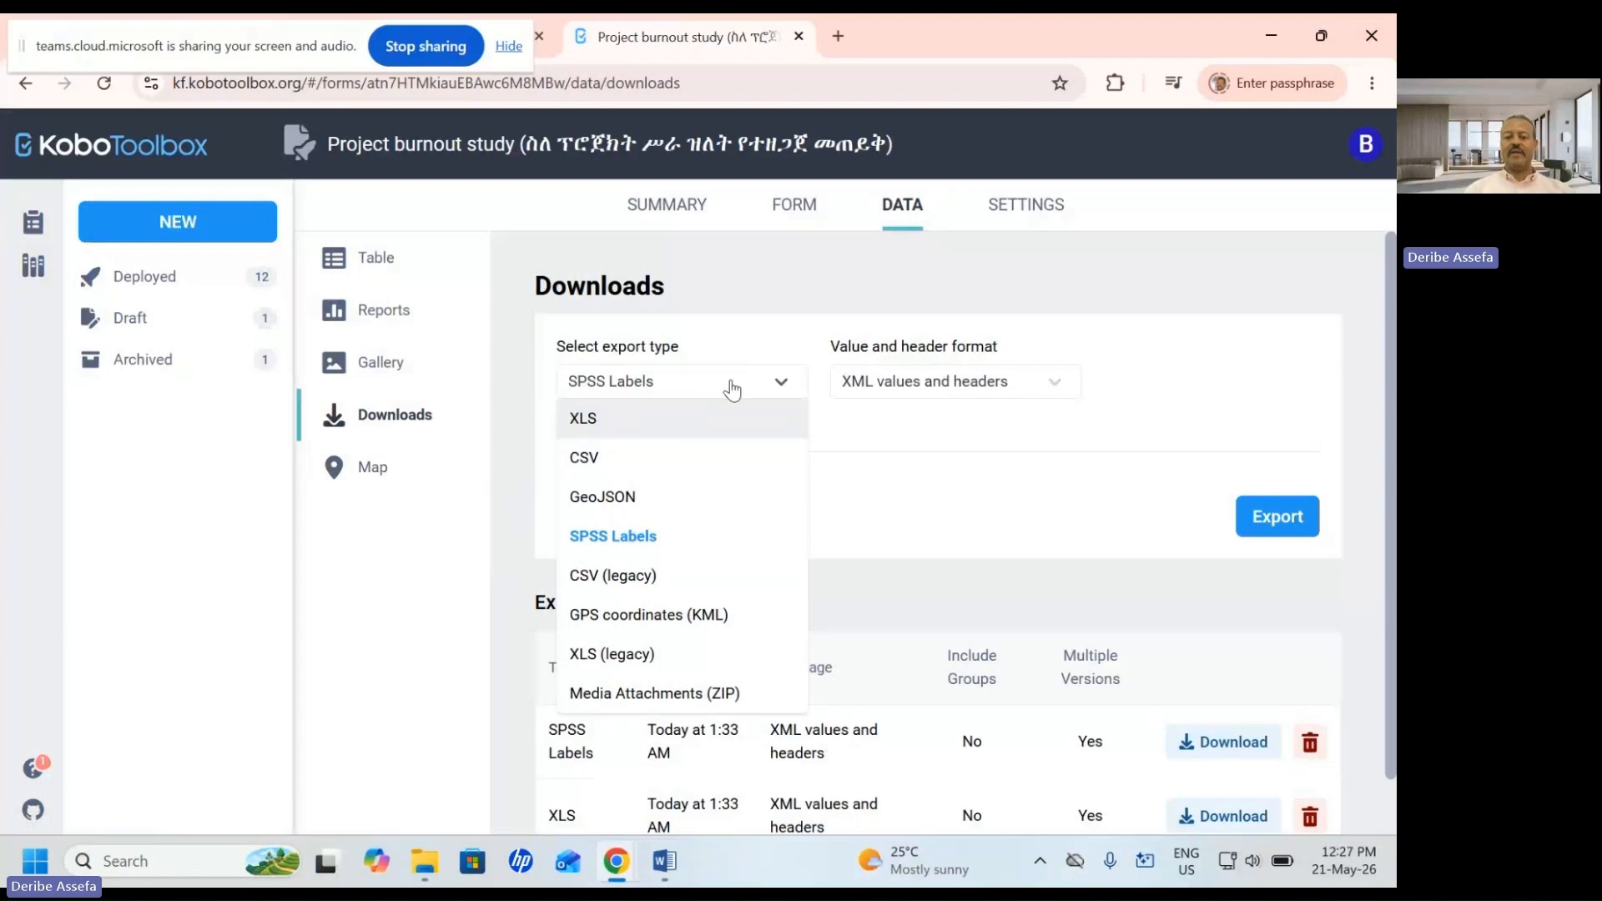
{"action": "left_click", "coordinate": [586, 422]}
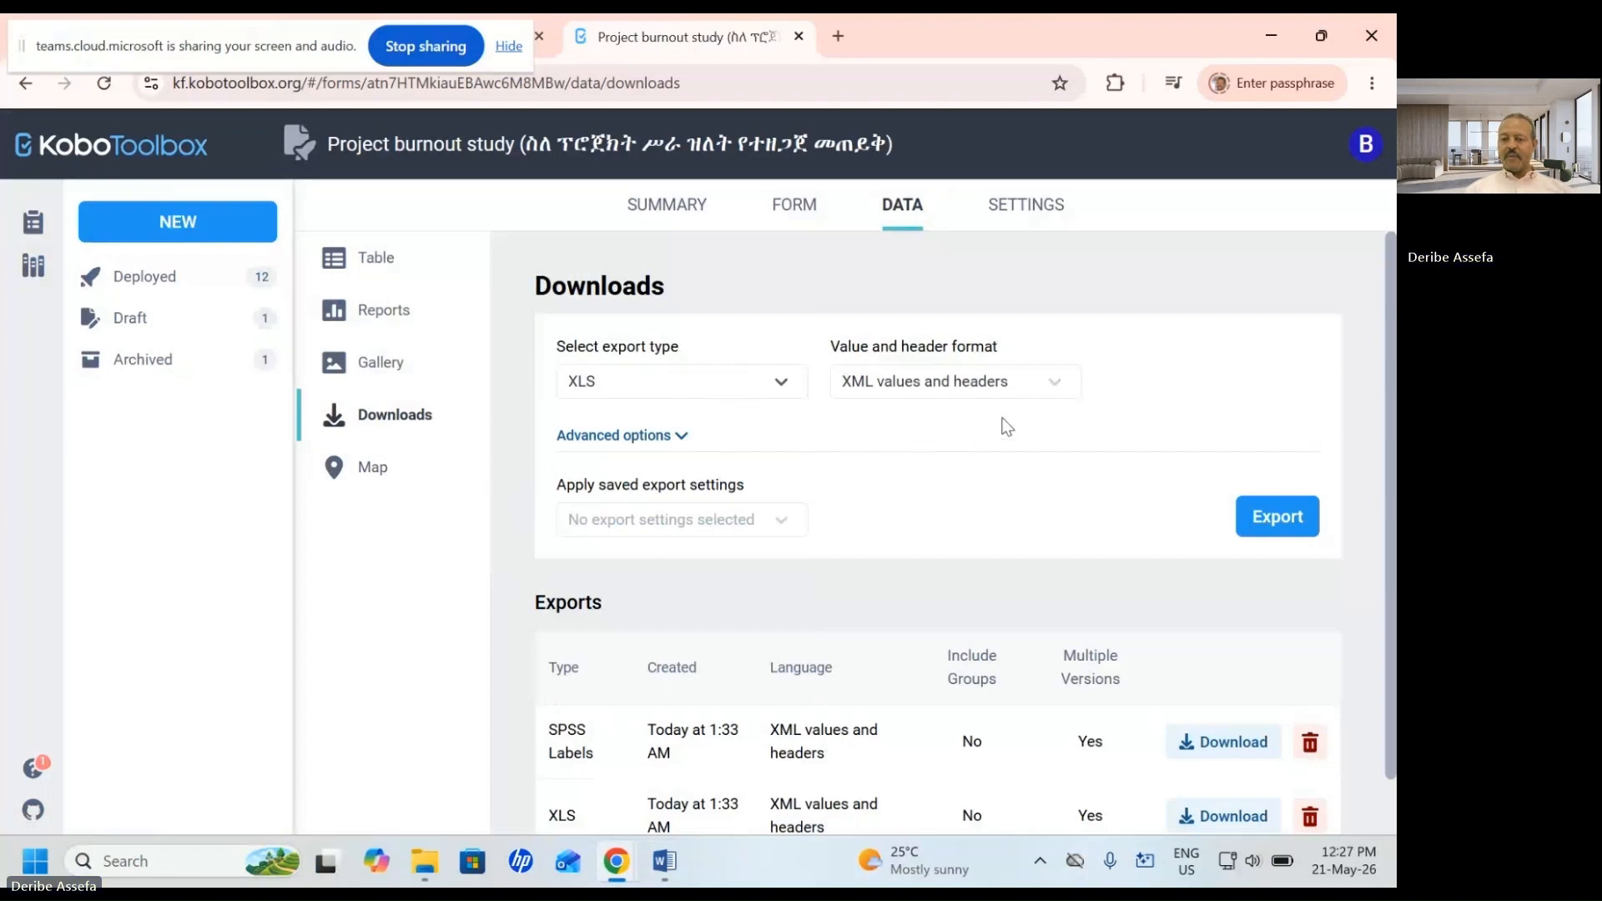
{"action": "left_click", "coordinate": [878, 386]}
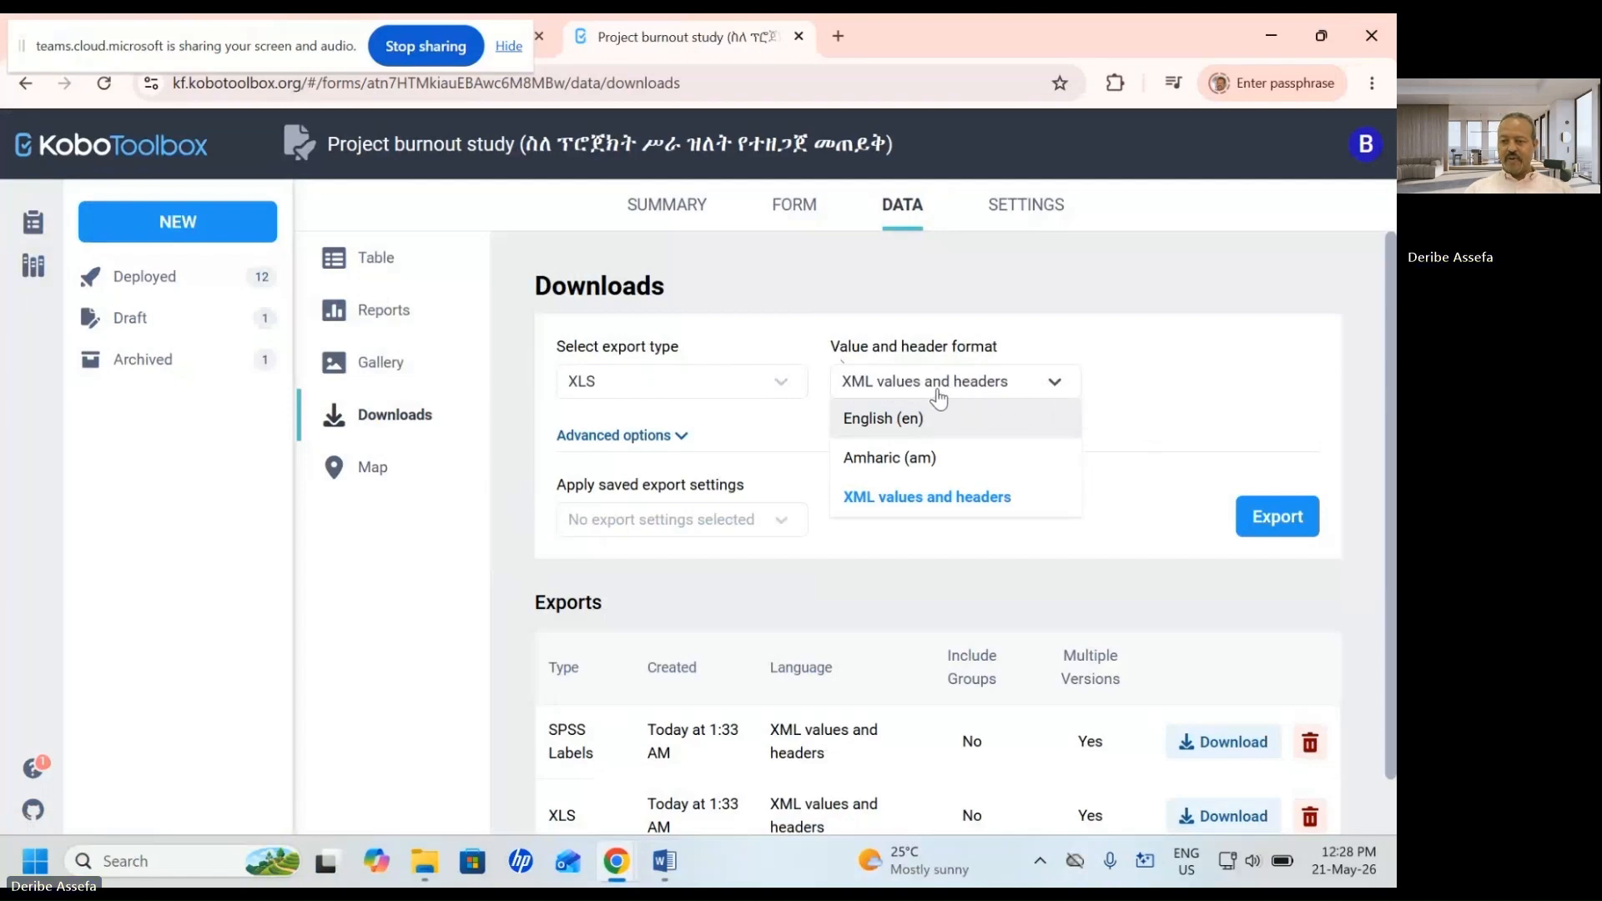
{"action": "left_click", "coordinate": [1274, 524]}
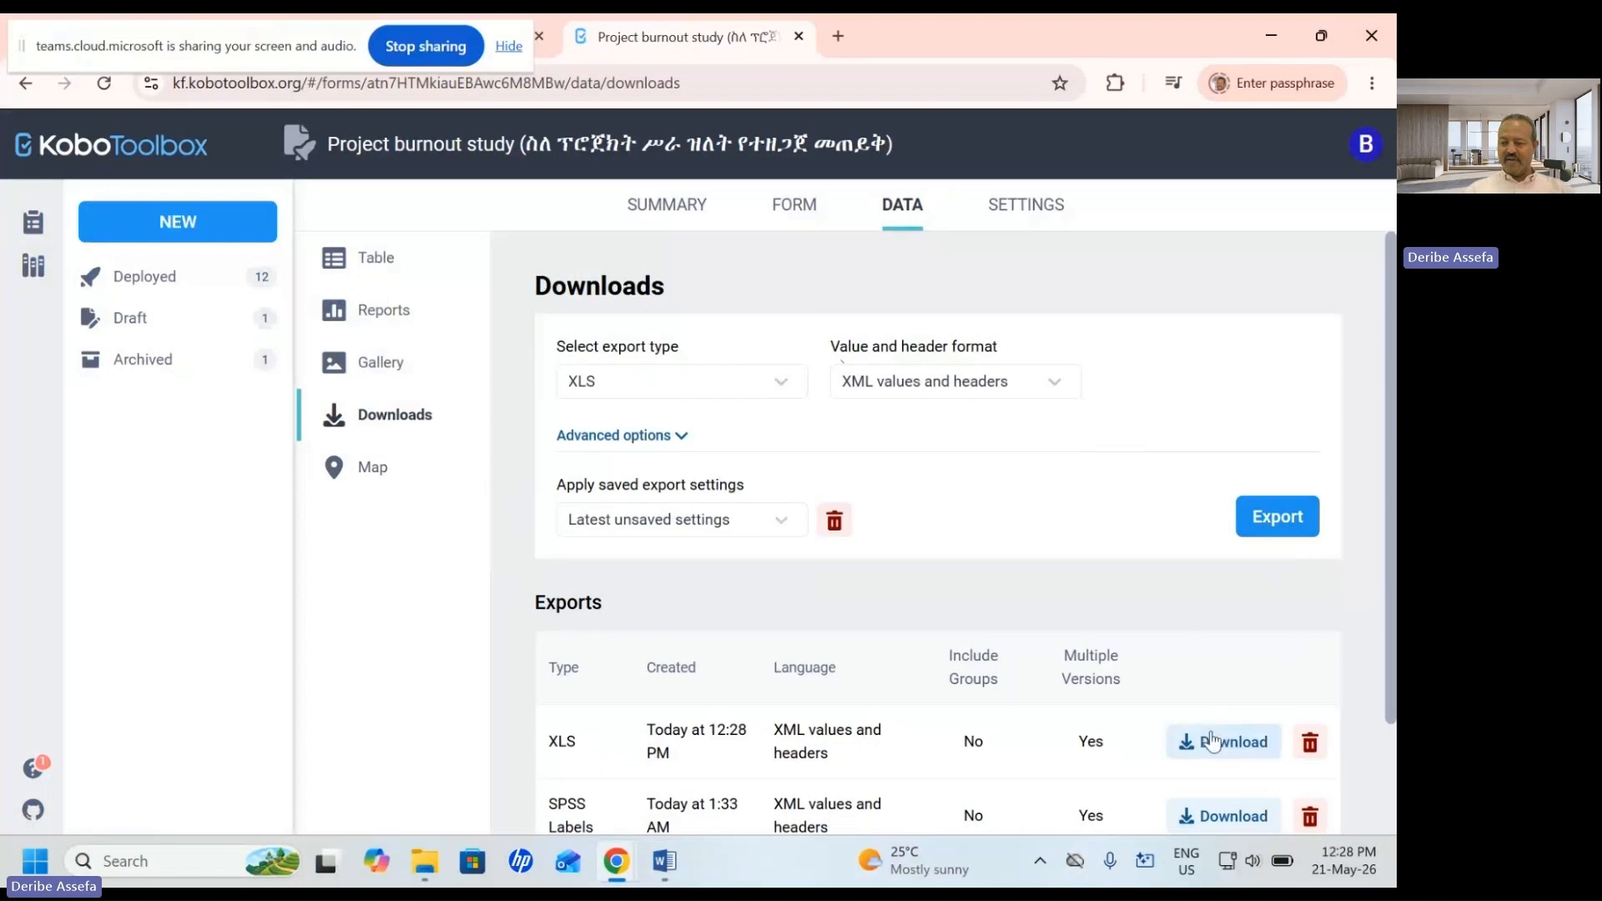
Step: Download the new XLS export and save it in the YouTube research folder on drive New (D:)
{"action": "scroll", "coordinate": [1392, 611], "scroll_direction": "down", "scroll_amount": 1}
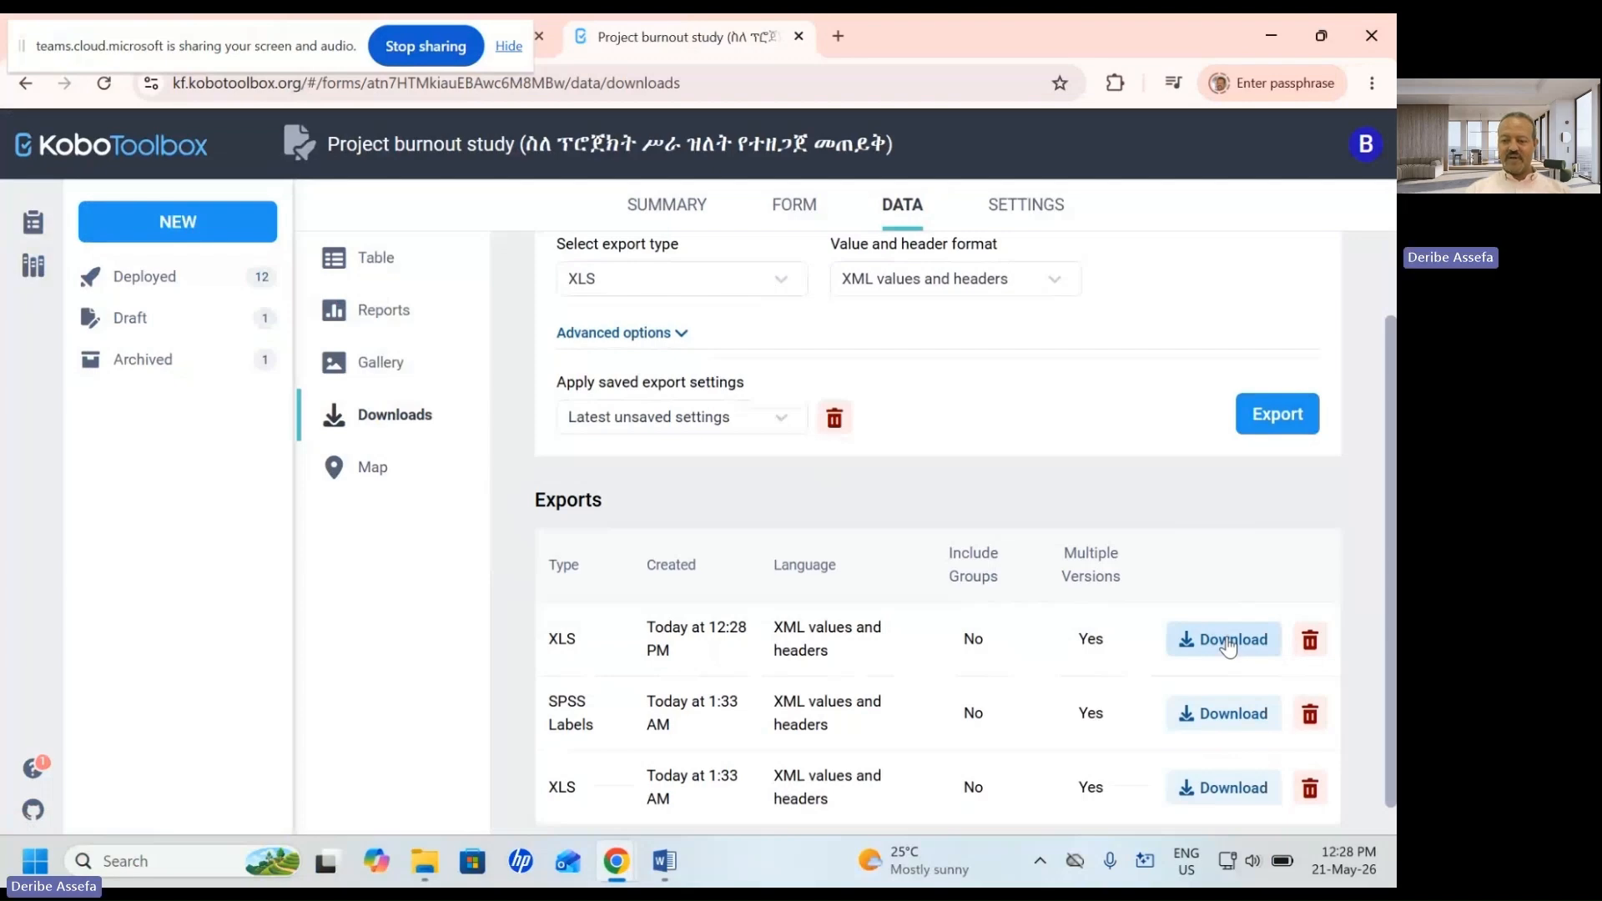
{"action": "left_click", "coordinate": [1227, 641]}
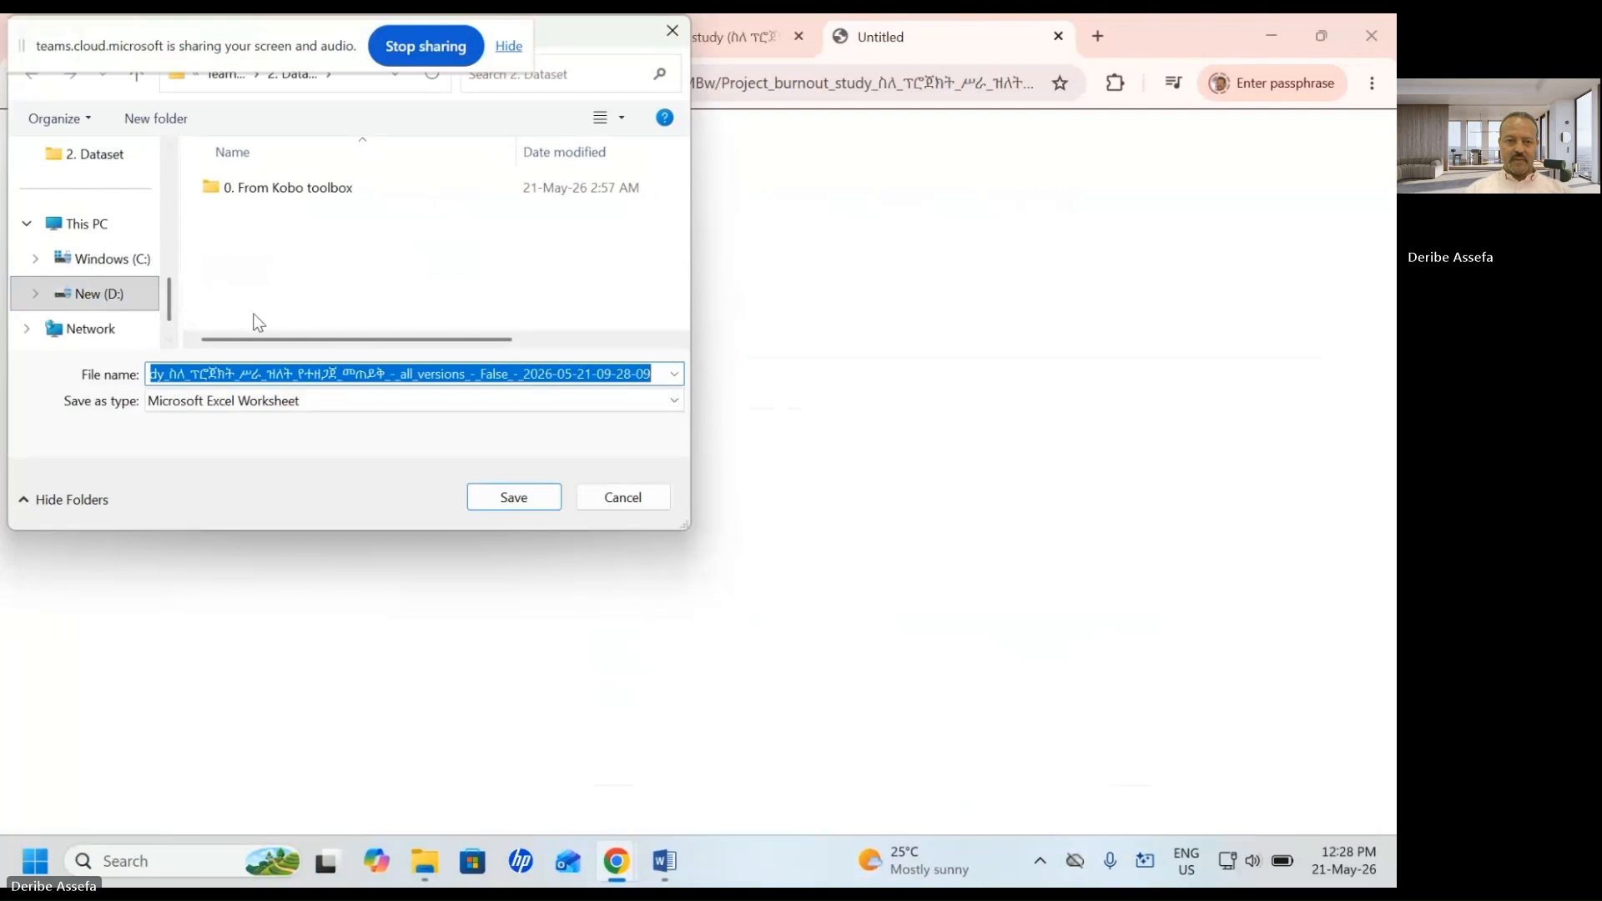
{"action": "left_click", "coordinate": [104, 293]}
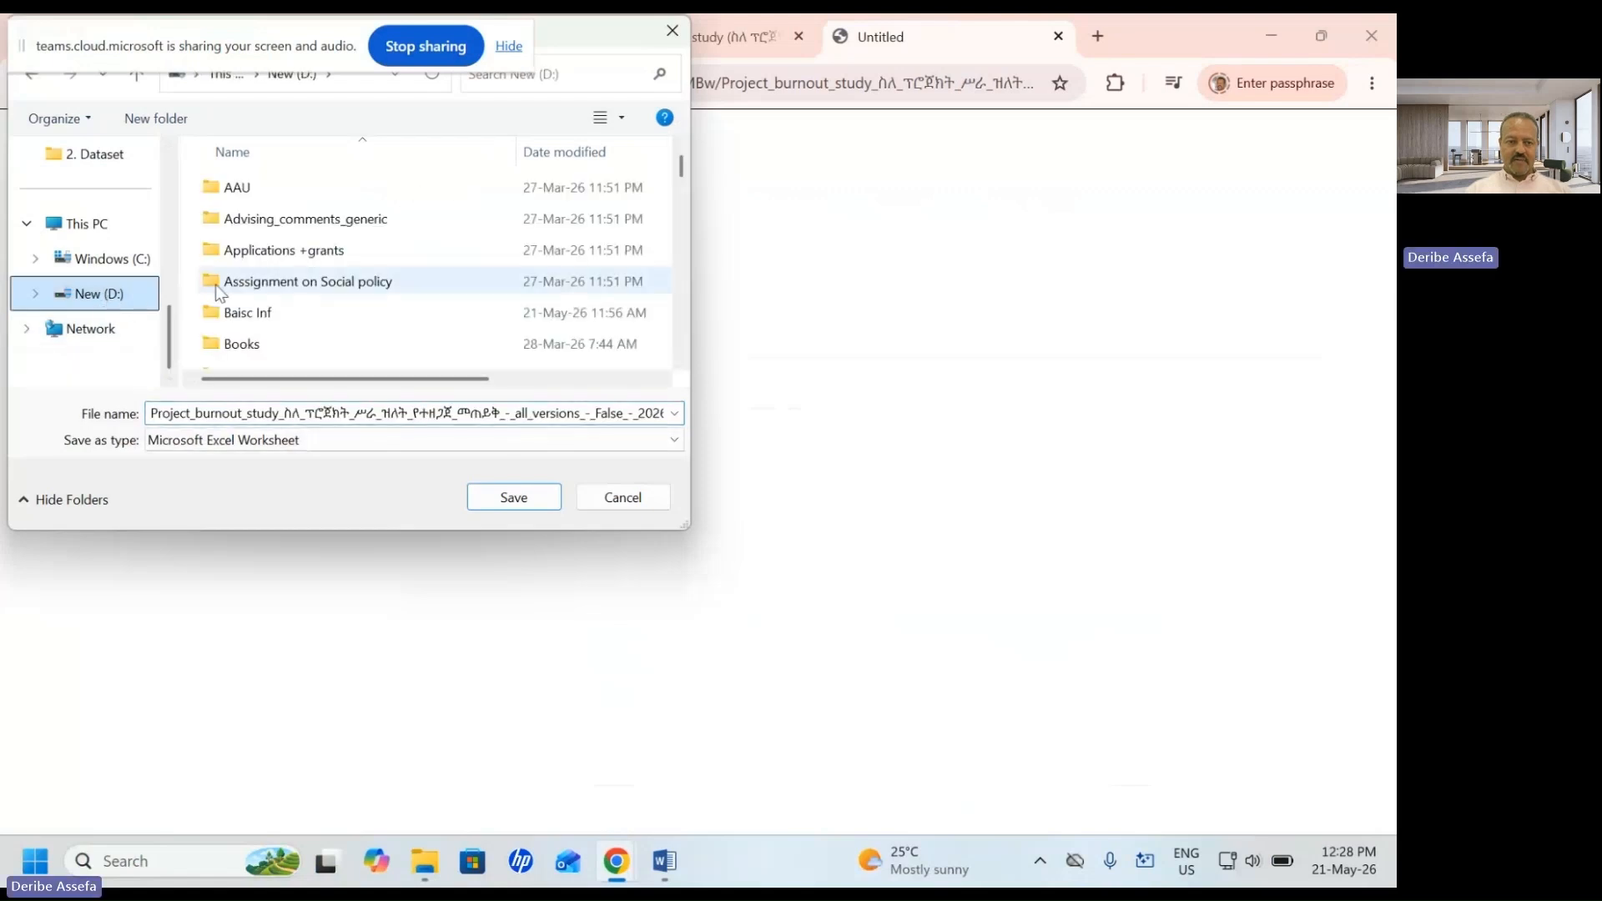
{"action": "double_click", "coordinate": [268, 280]}
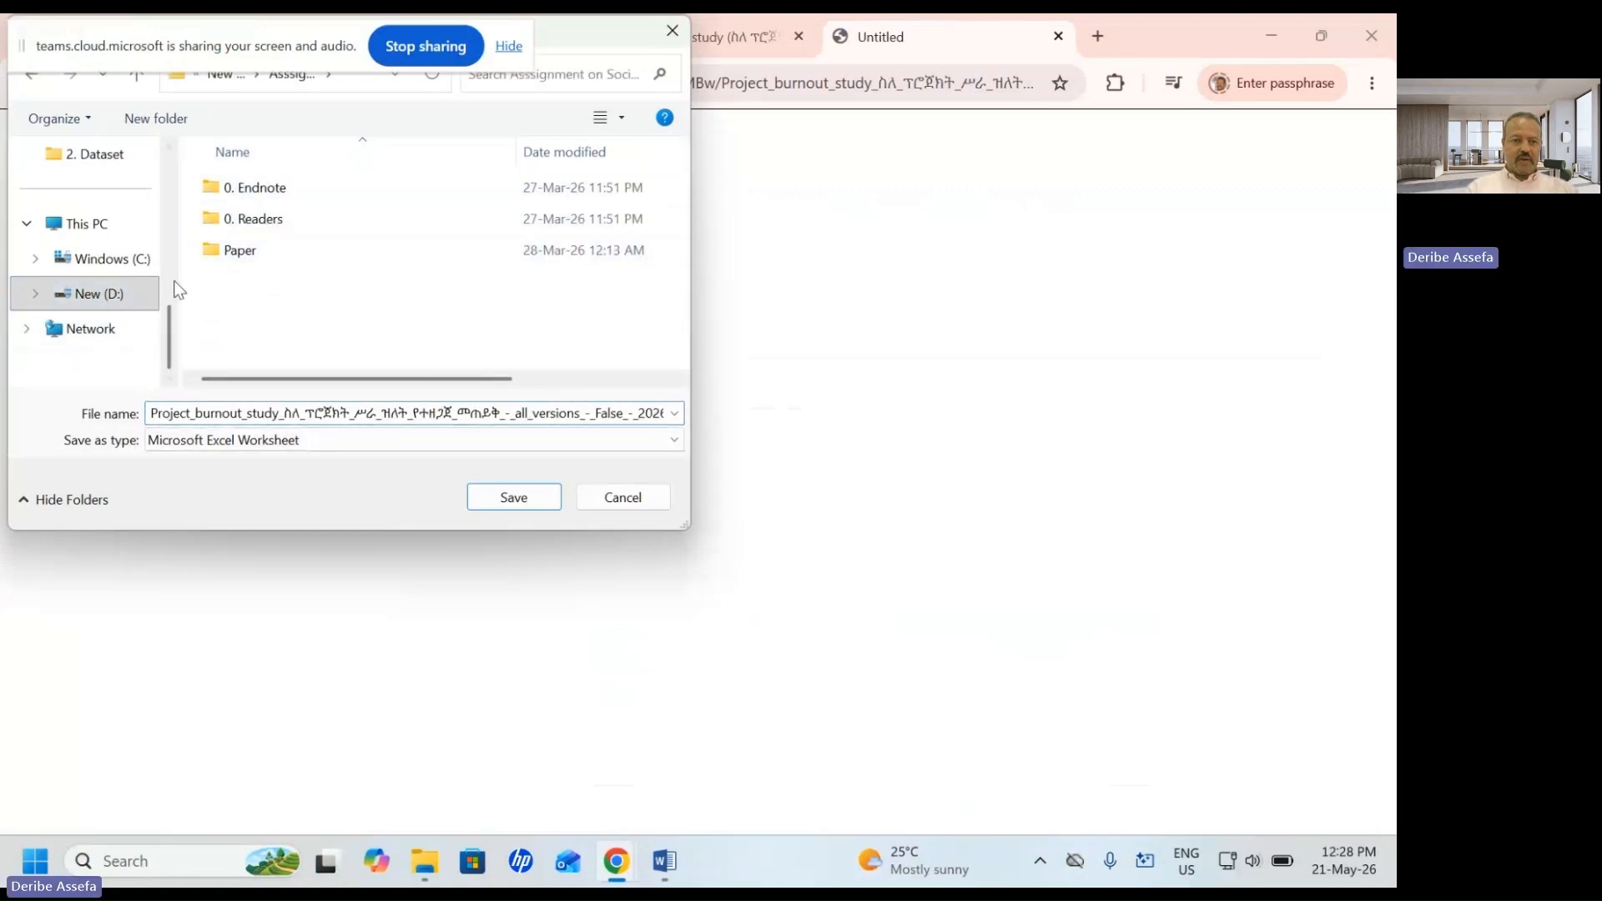
{"action": "left_click", "coordinate": [98, 295]}
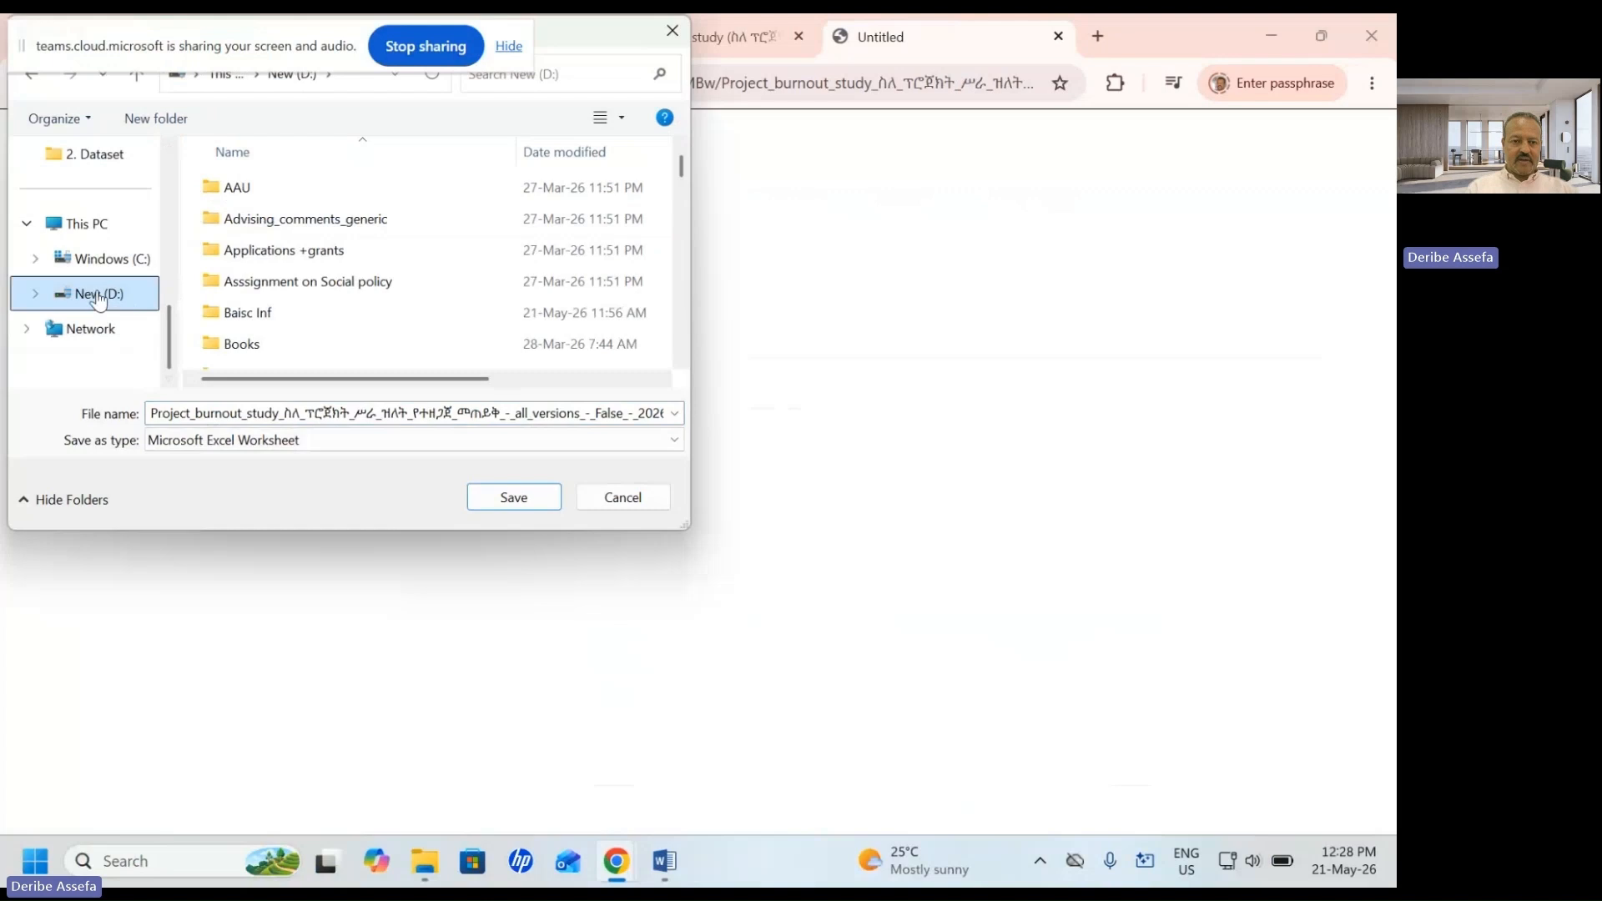
{"action": "left_click", "coordinate": [262, 287]}
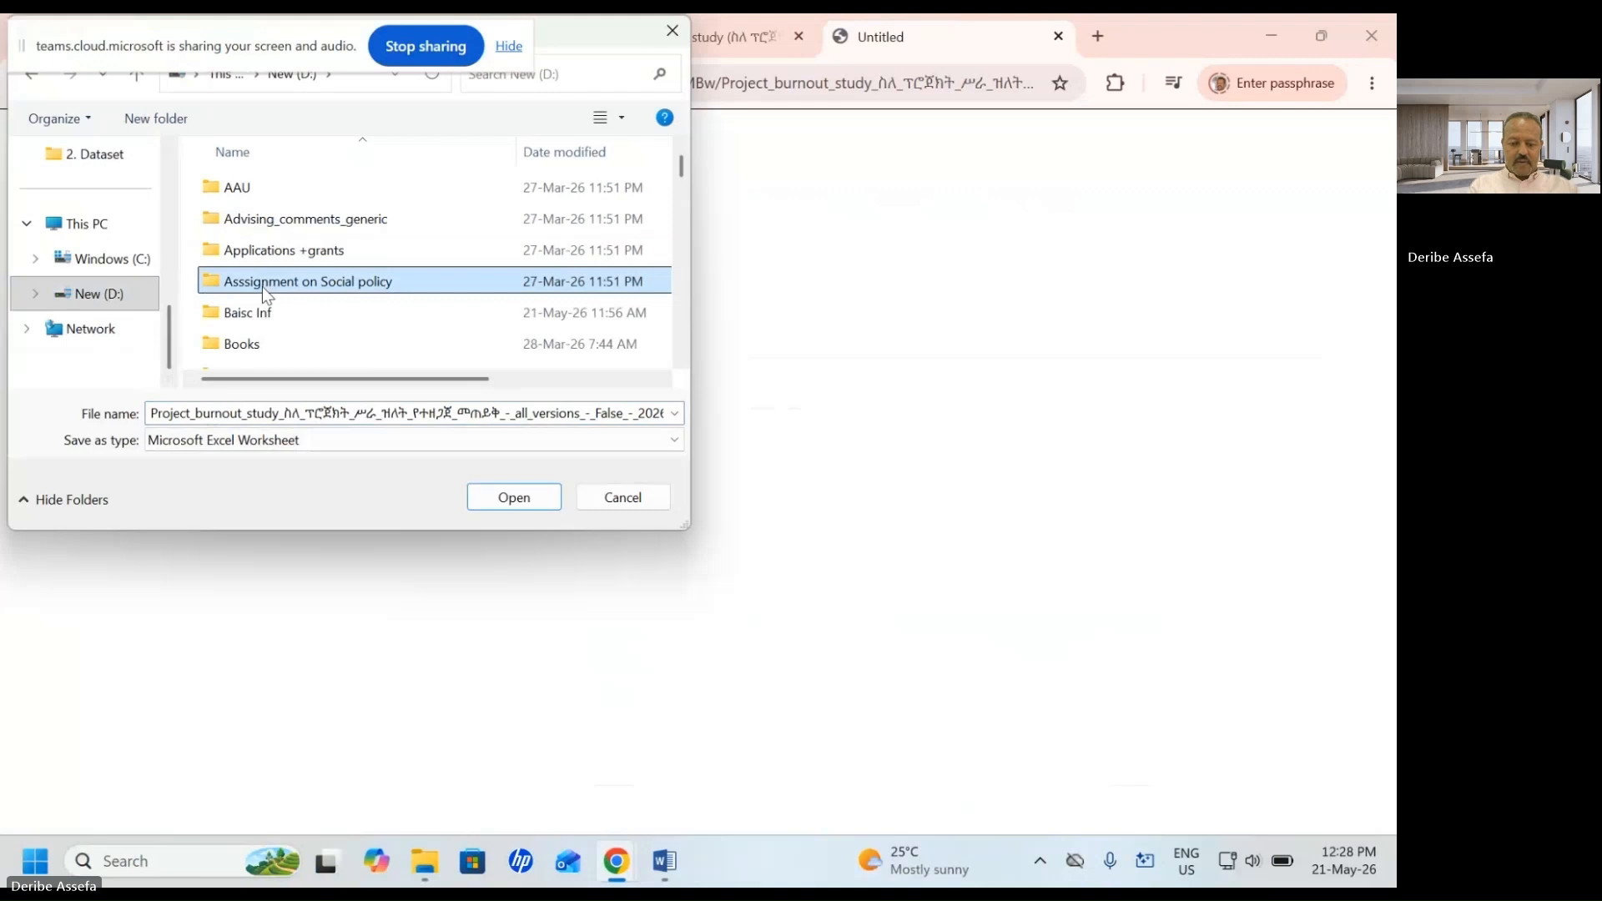
{"action": "key", "text": "End"}
{"action": "key", "text": "Return"}
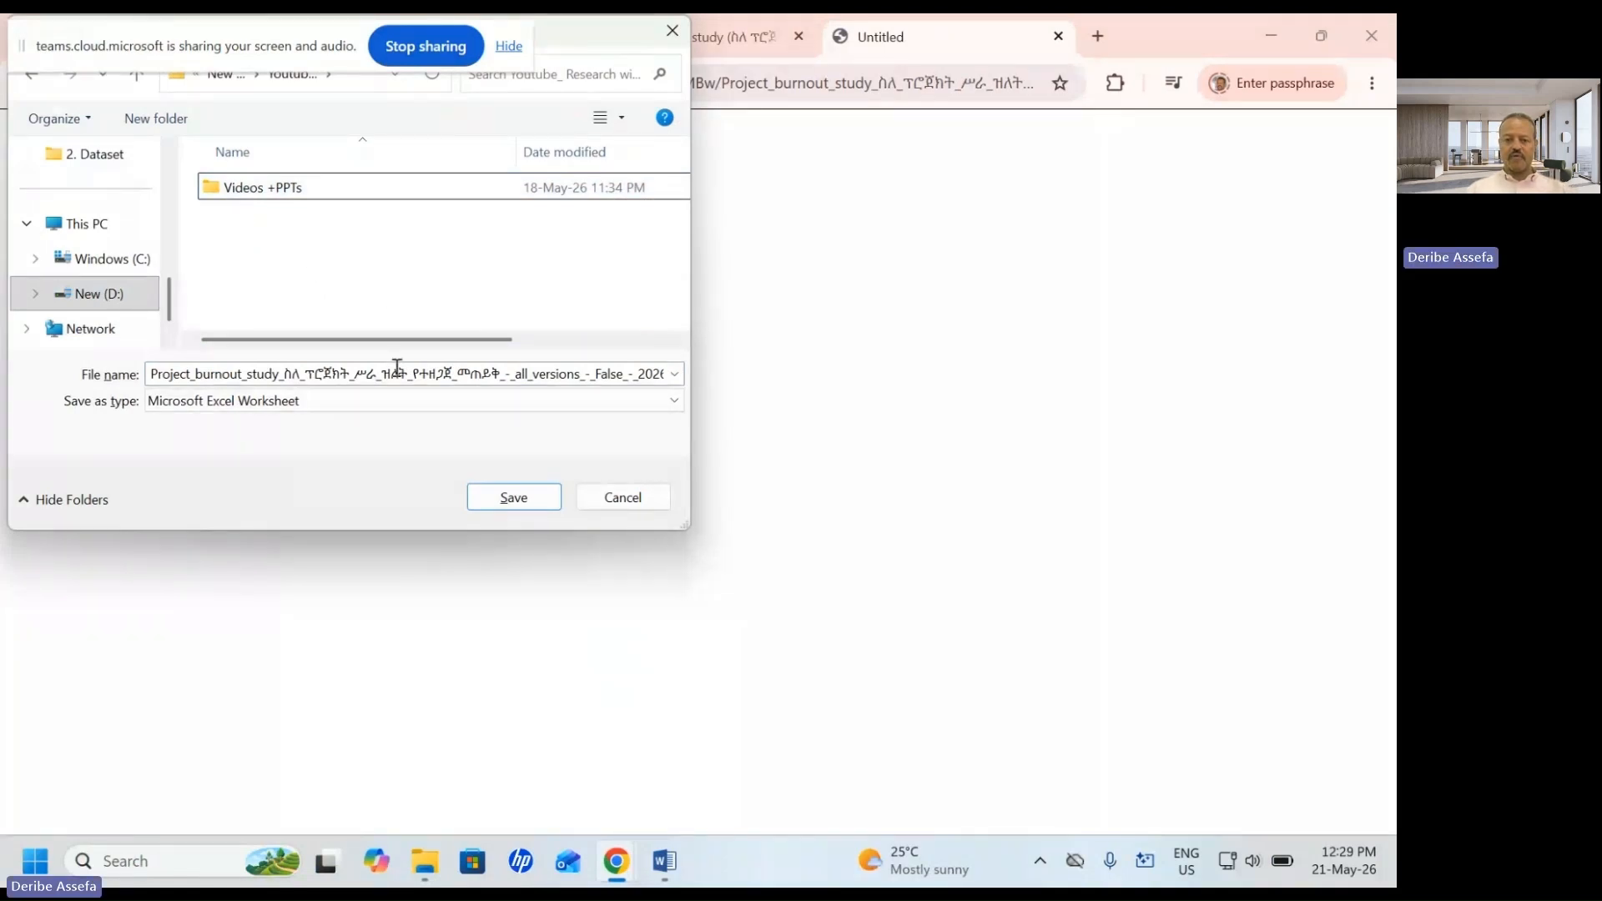
{"action": "left_click", "coordinate": [506, 497]}
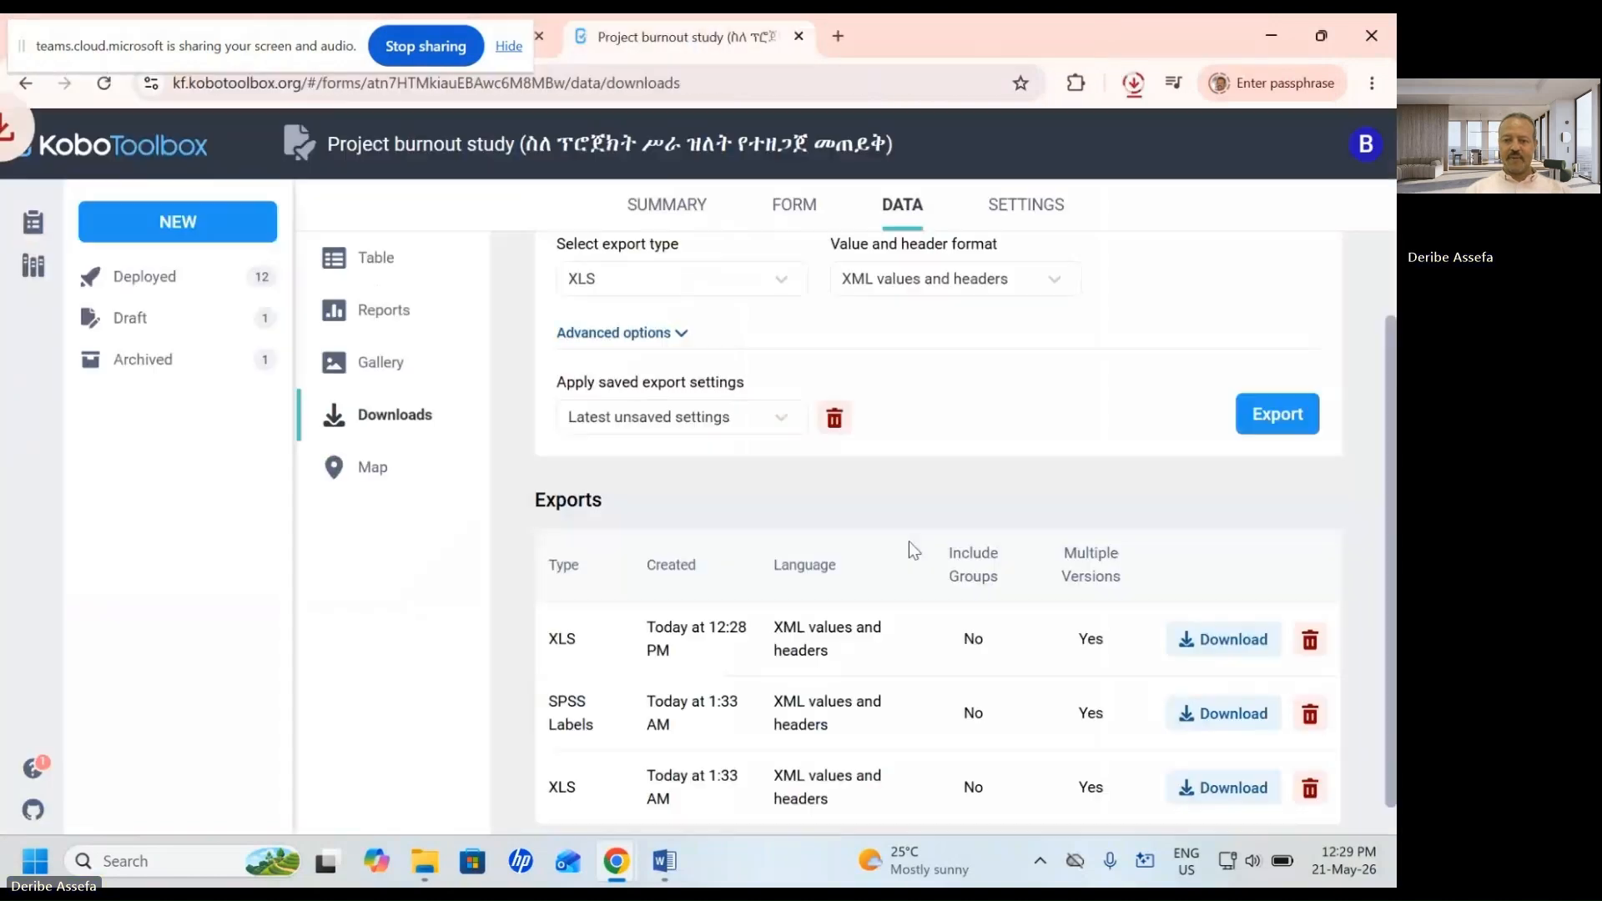
Step: Generate an SPSS Labels export with XML values and headers and save its ZIP archive in the same YouTube research folder
{"action": "left_click", "coordinate": [781, 281]}
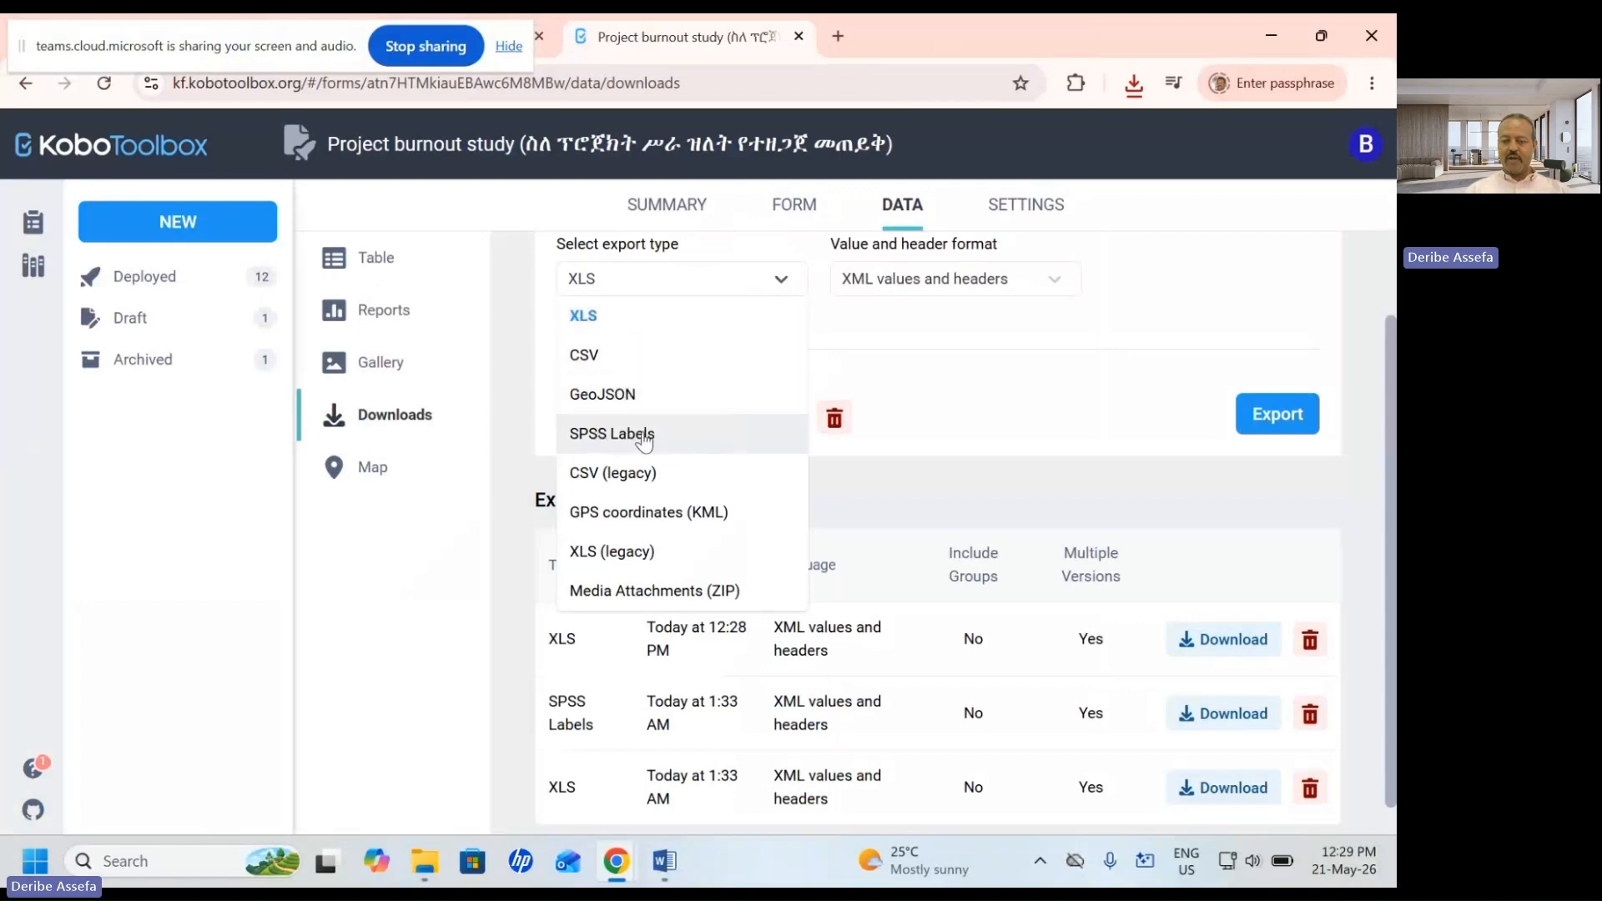
{"action": "left_click", "coordinate": [616, 435]}
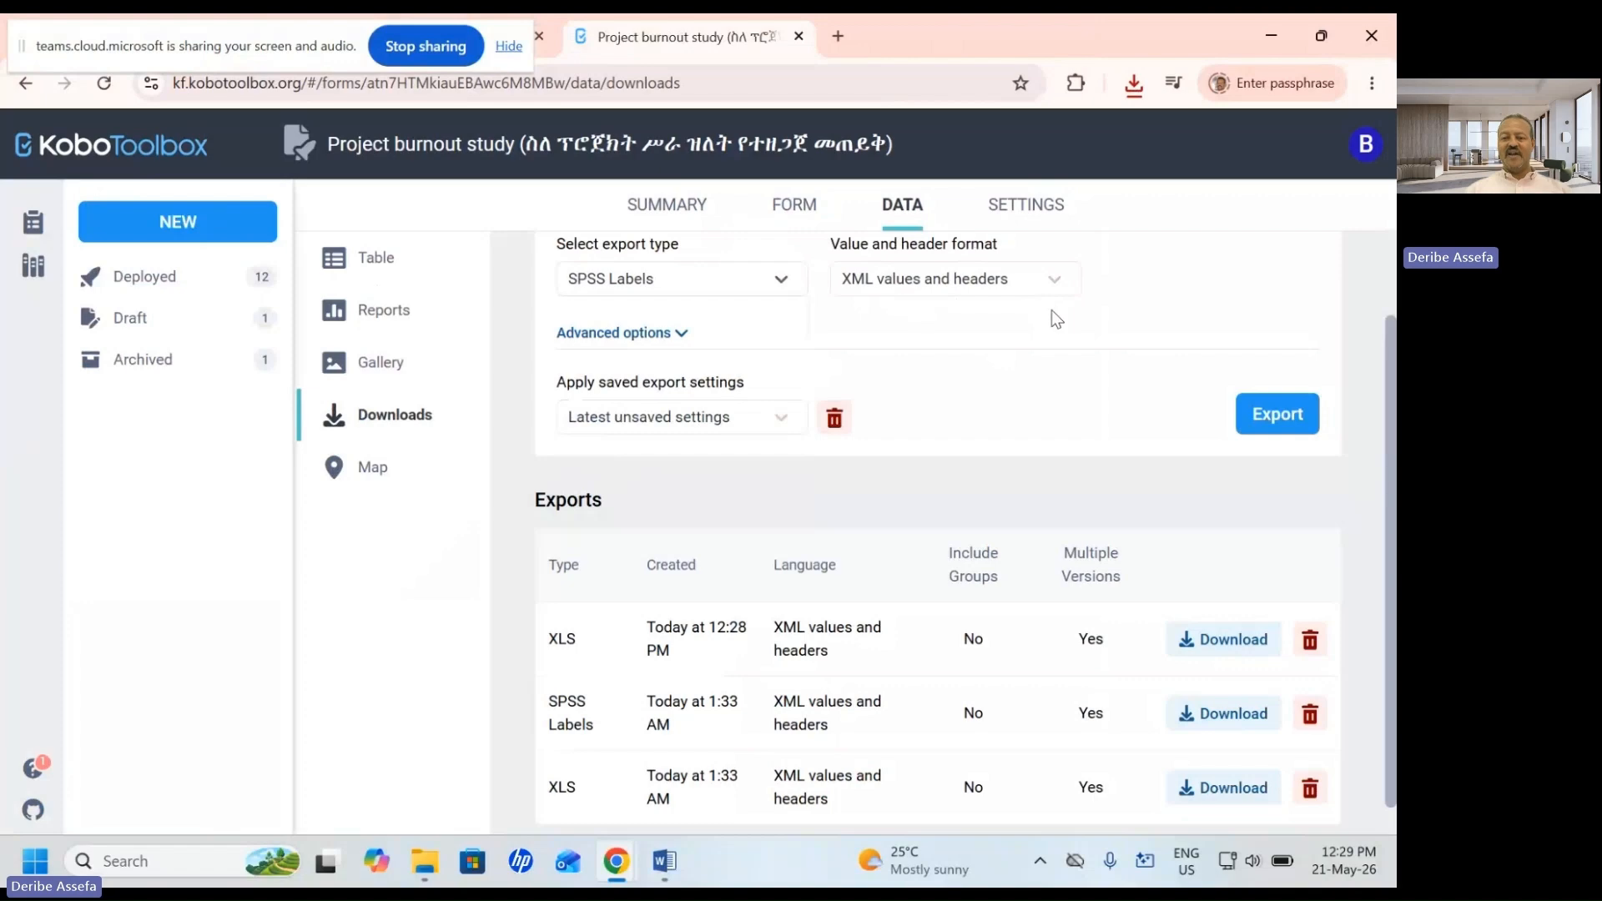
{"action": "left_click", "coordinate": [1265, 415]}
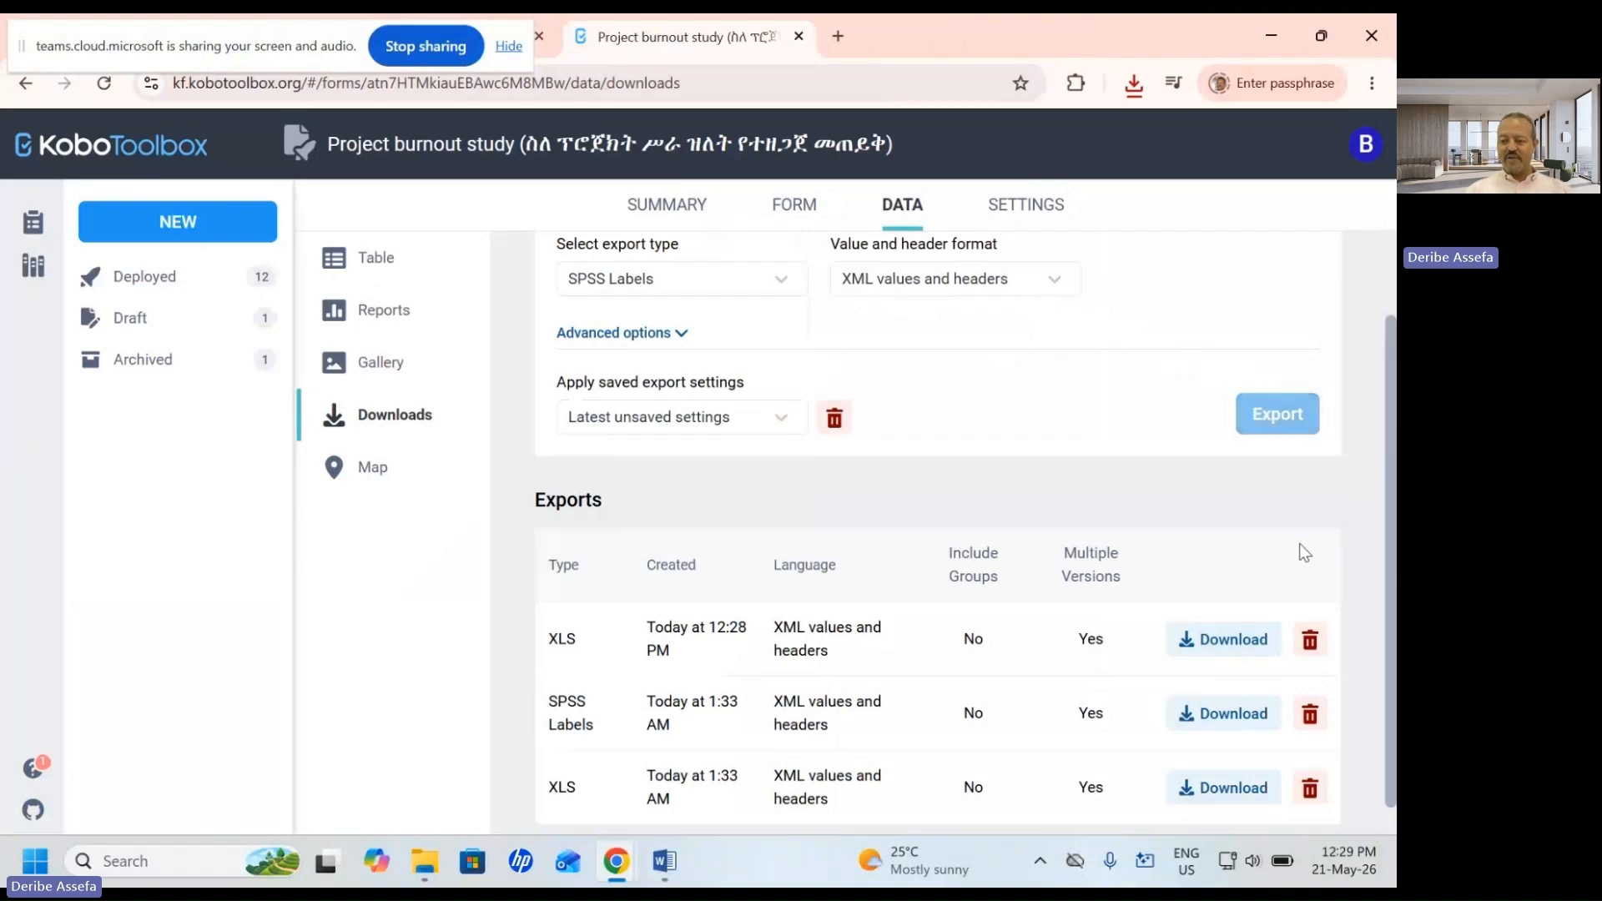
{"action": "left_click", "coordinate": [1209, 641]}
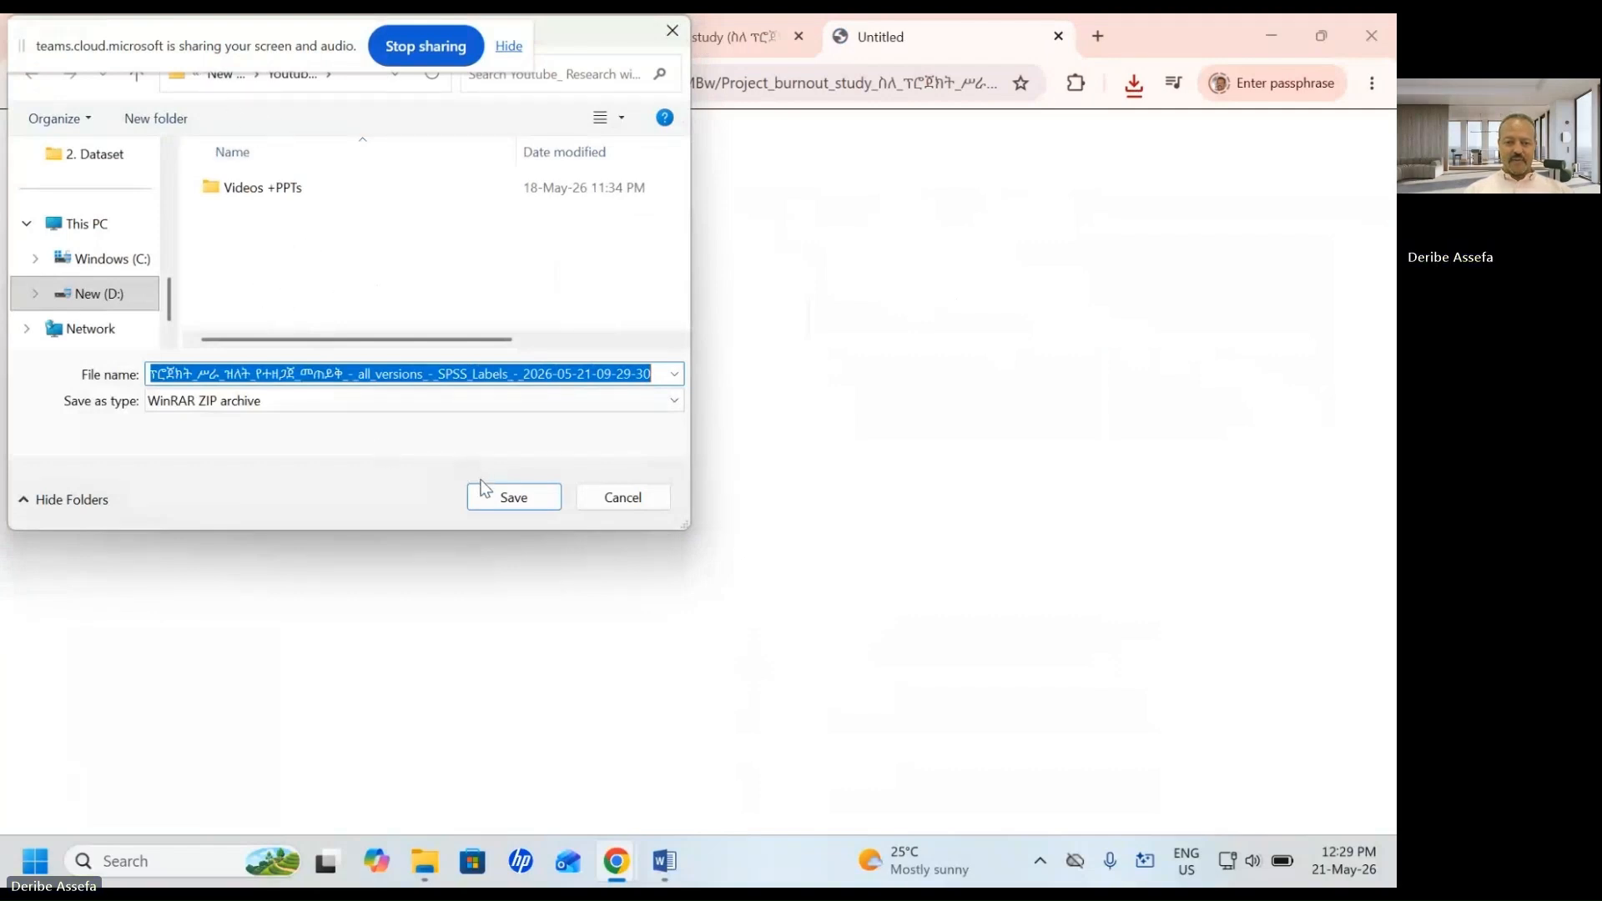
{"action": "left_click", "coordinate": [511, 497]}
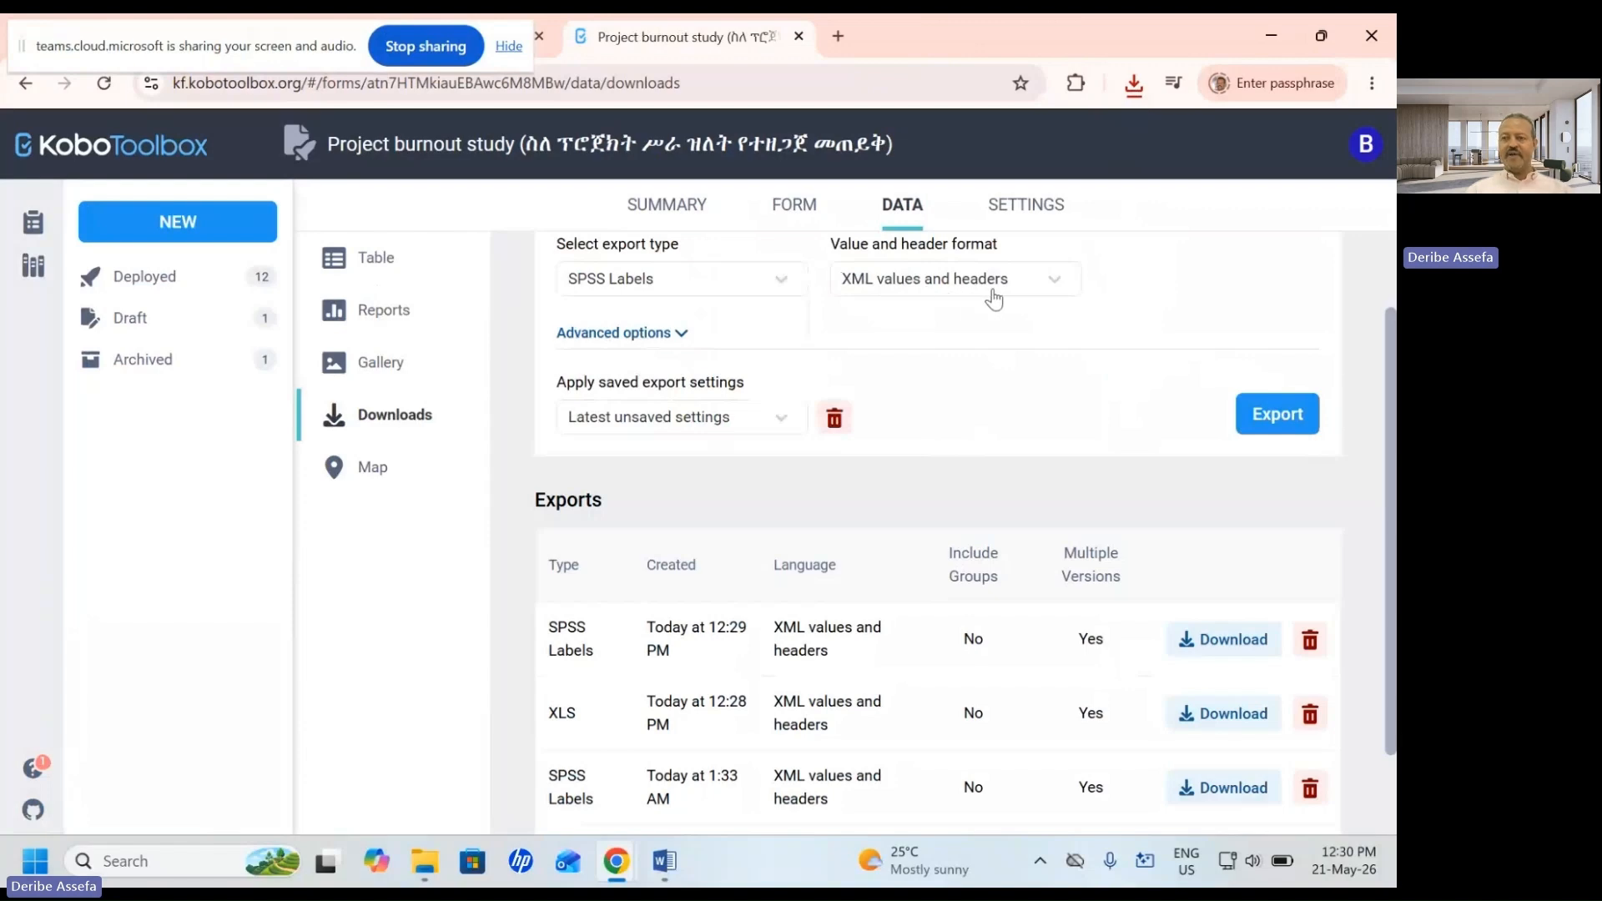
Step: Switch to File Explorer and extract the downloaded SPSS labels archive directly into the YouTube research folder with WinRAR
{"action": "left_click", "coordinate": [1279, 29]}
{"action": "left_click", "coordinate": [1278, 30]}
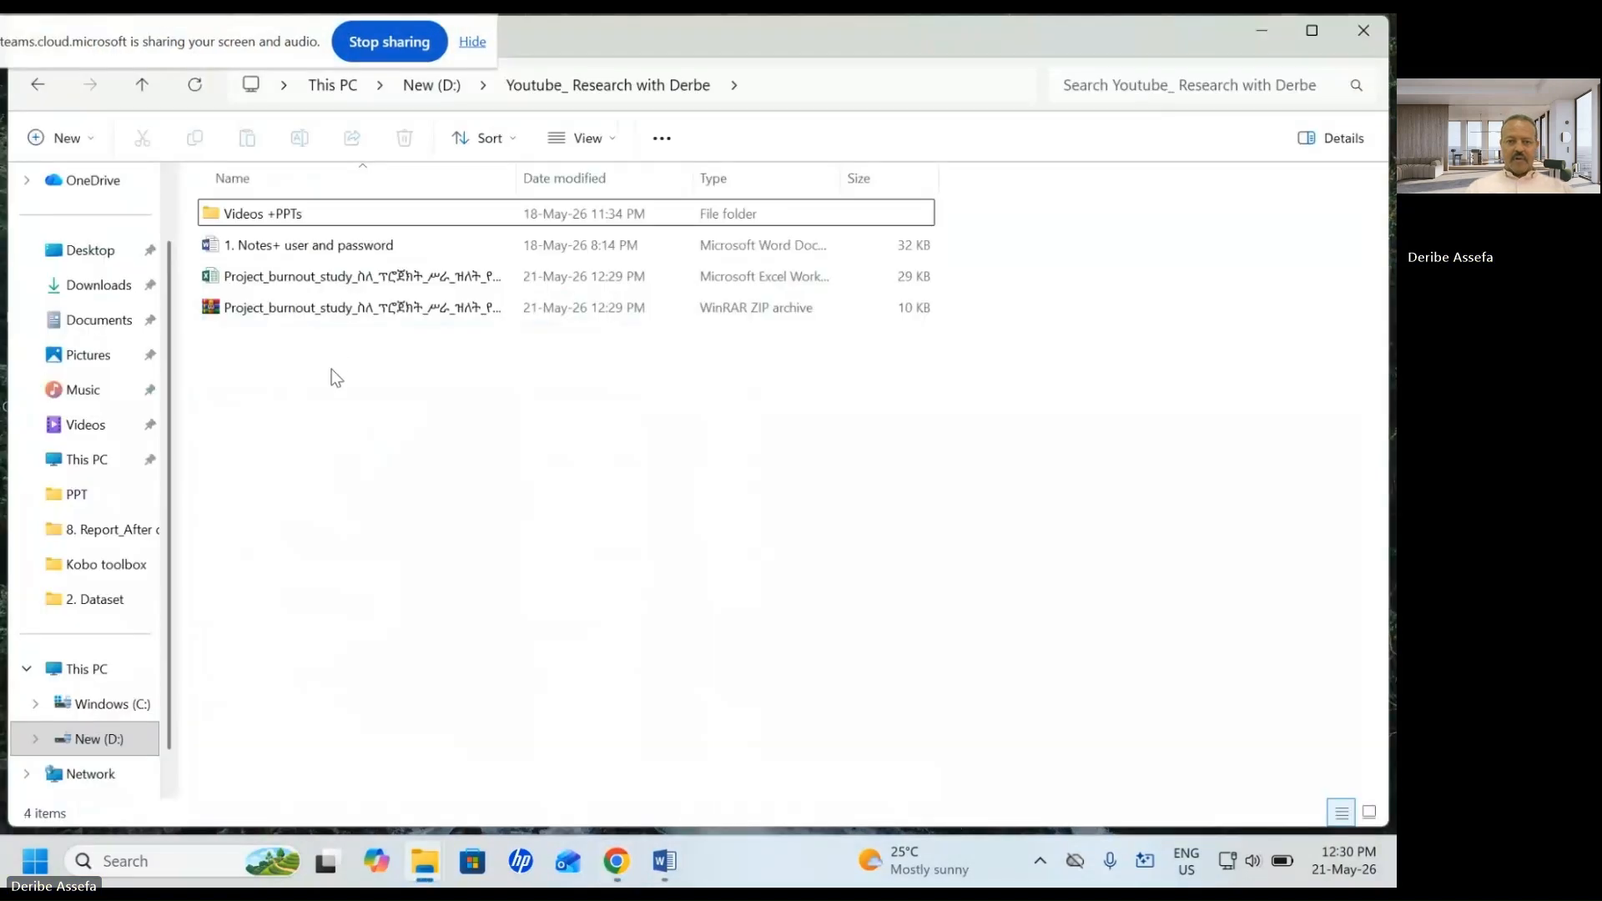
{"action": "double_click", "coordinate": [516, 179]}
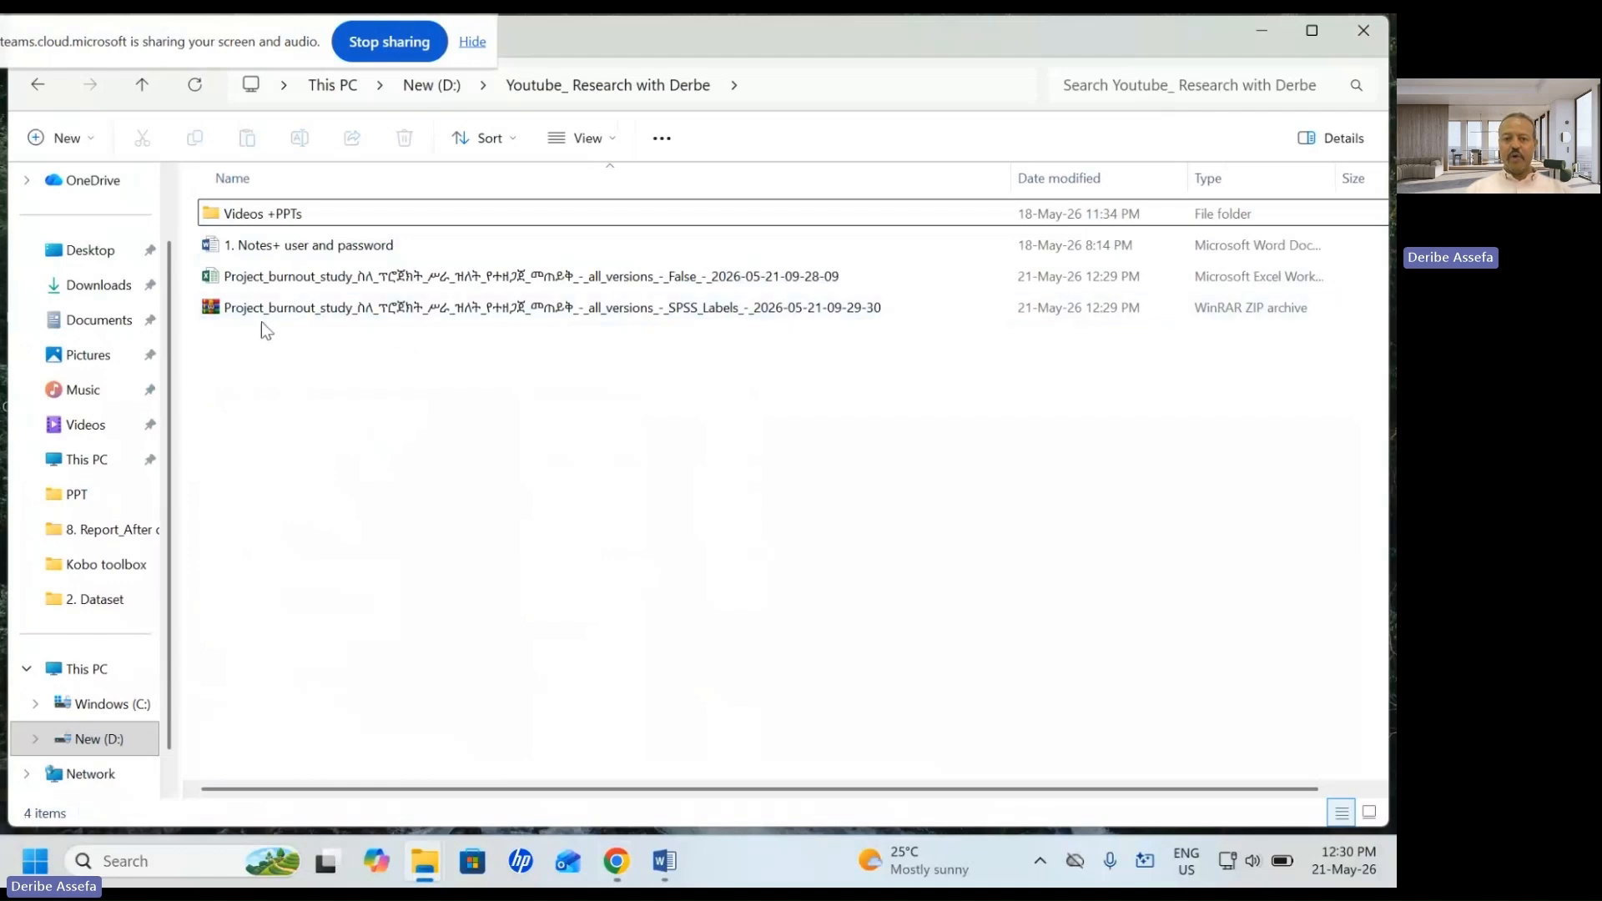
{"action": "double_click", "coordinate": [307, 313]}
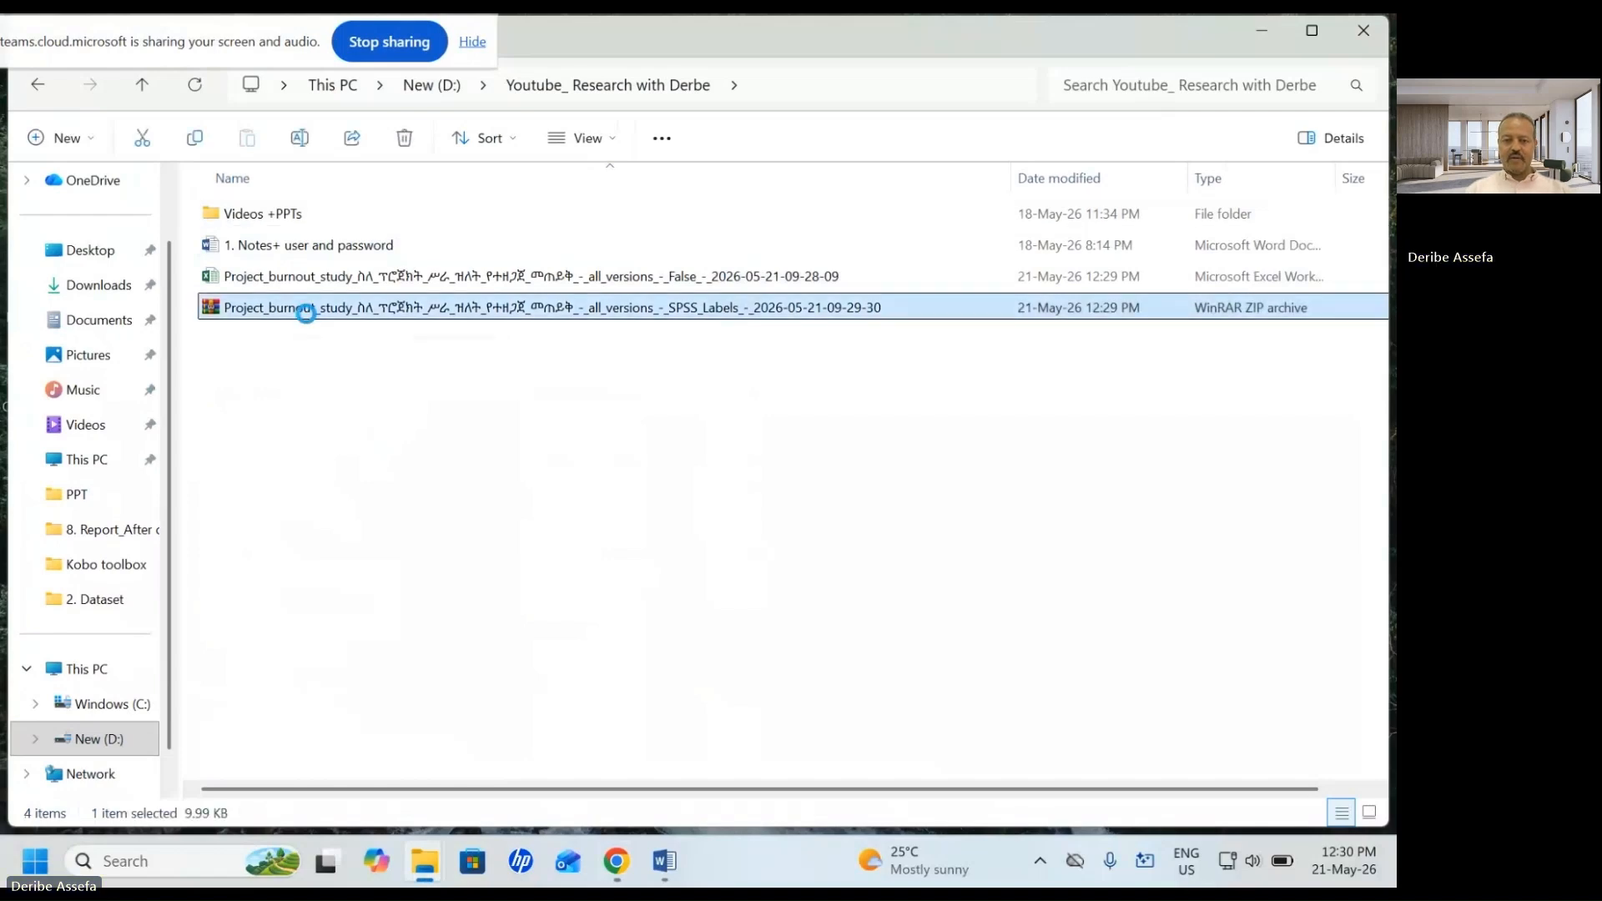
{"action": "right_click", "coordinate": [307, 314]}
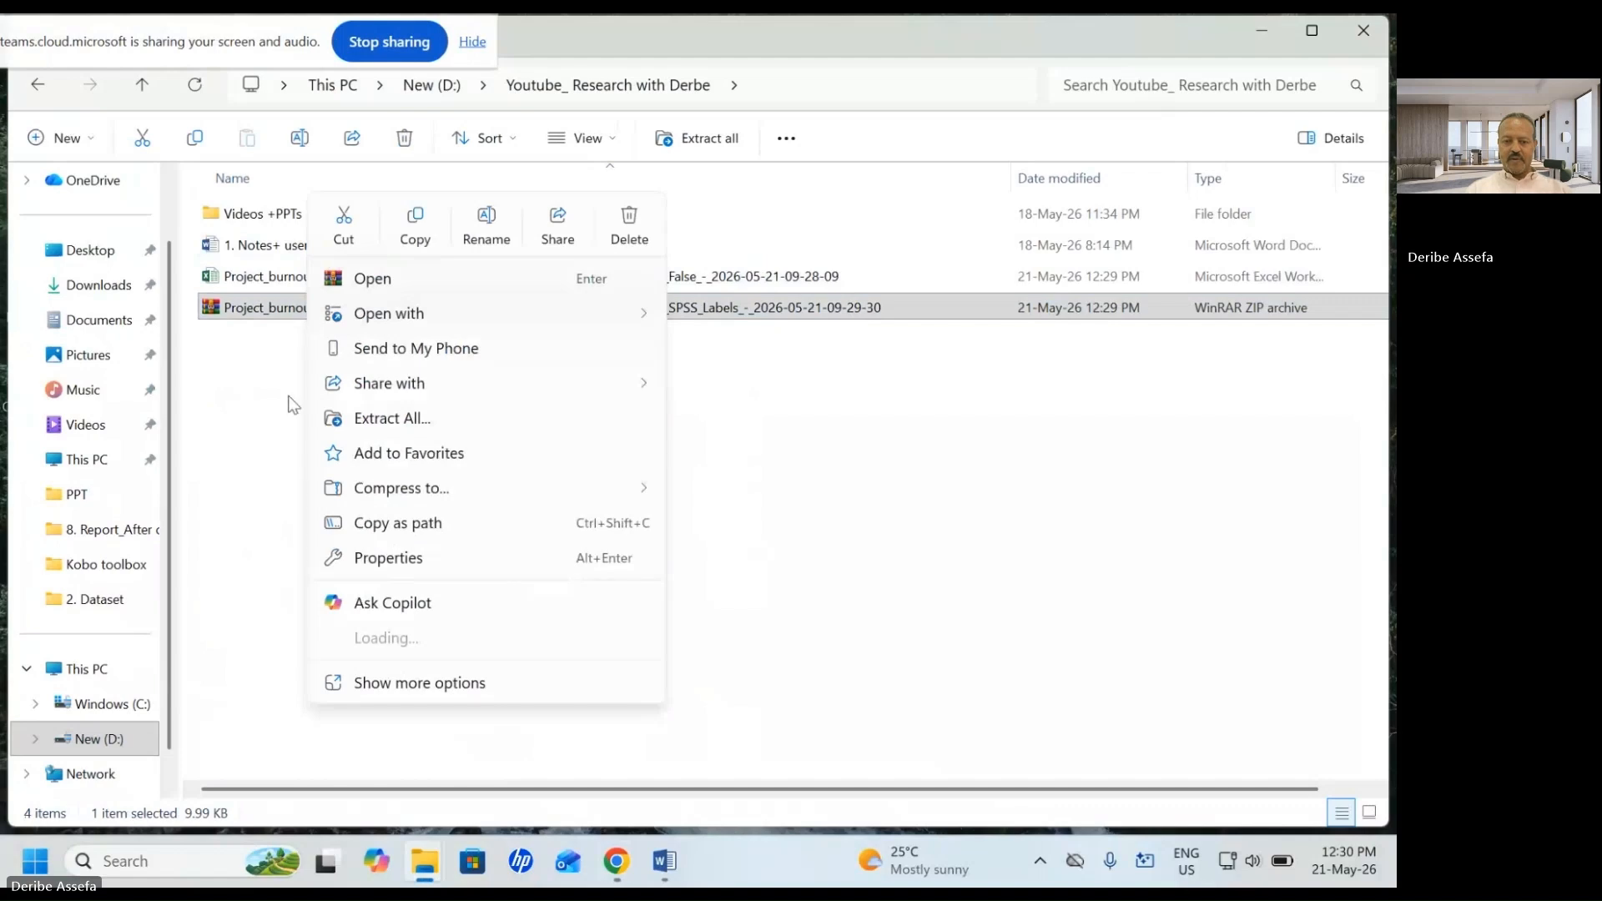
{"action": "mouse_move", "coordinate": [433, 641]}
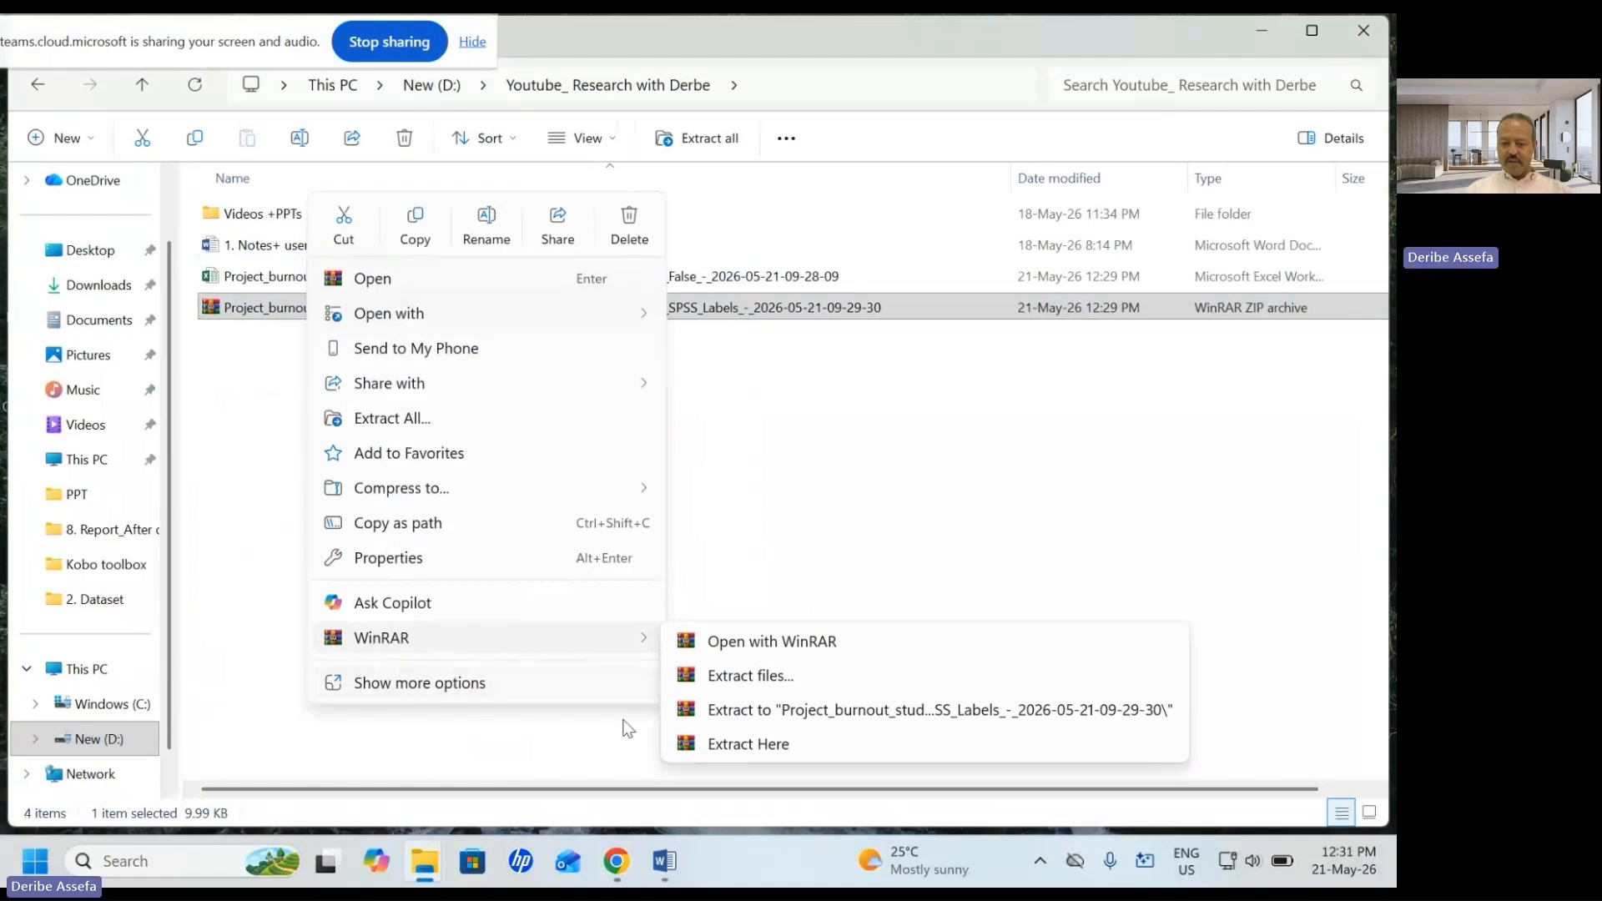
{"action": "left_click", "coordinate": [747, 744]}
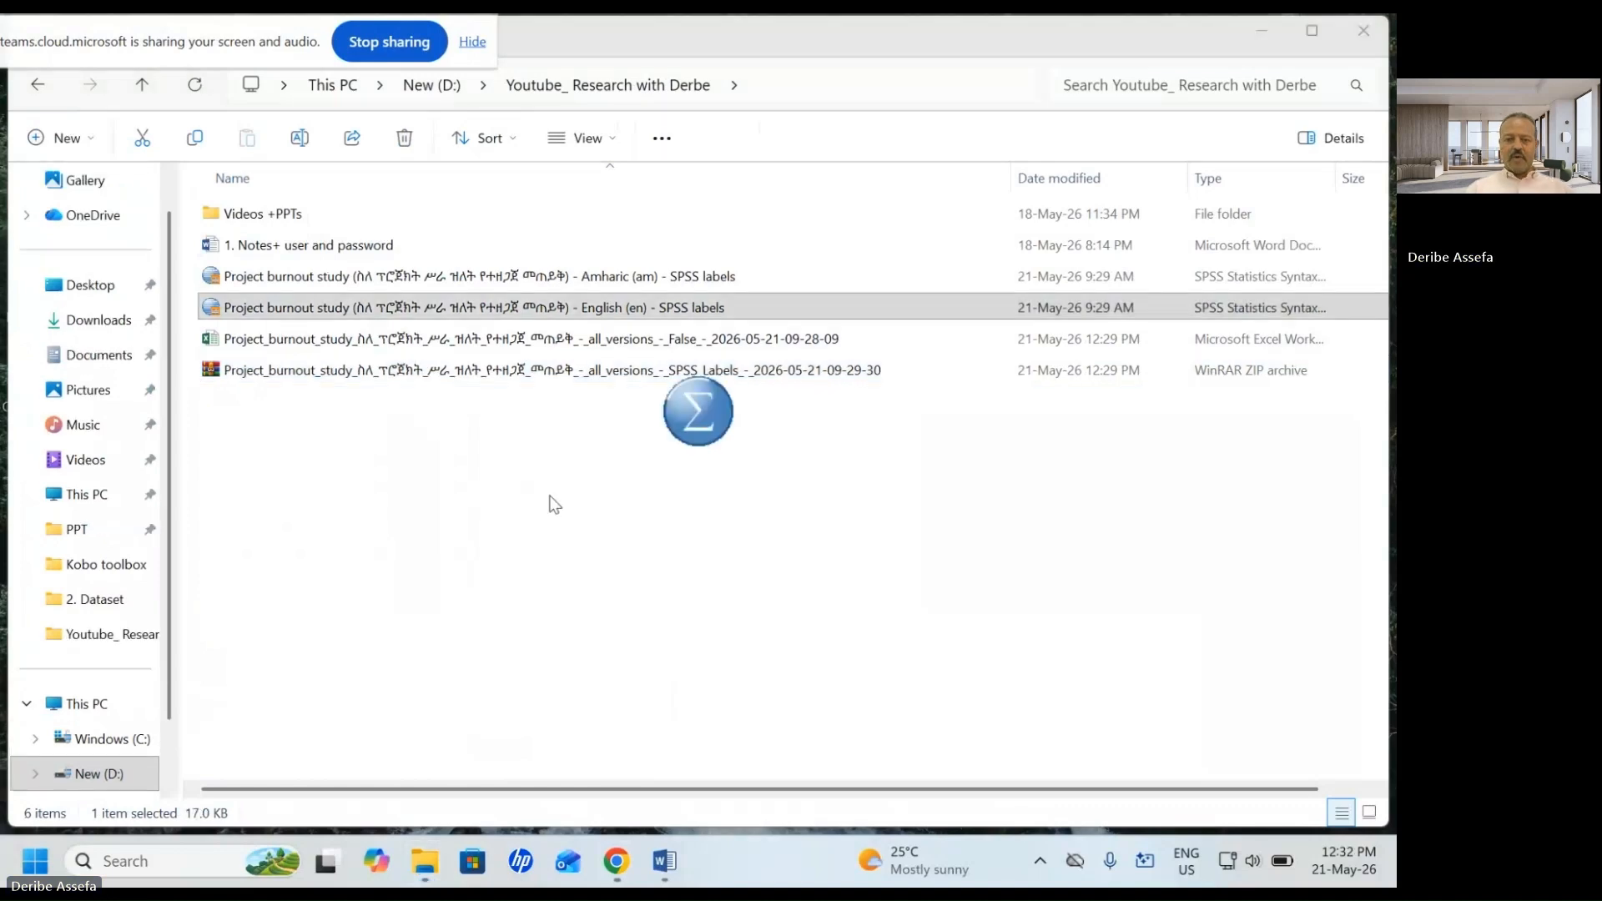
Step: Open the English (en) SPSS labels syntax file in IBM SPSS Statistics, then minimize the syntax editor to reach the Data Editor
{"action": "left_click", "coordinate": [320, 315]}
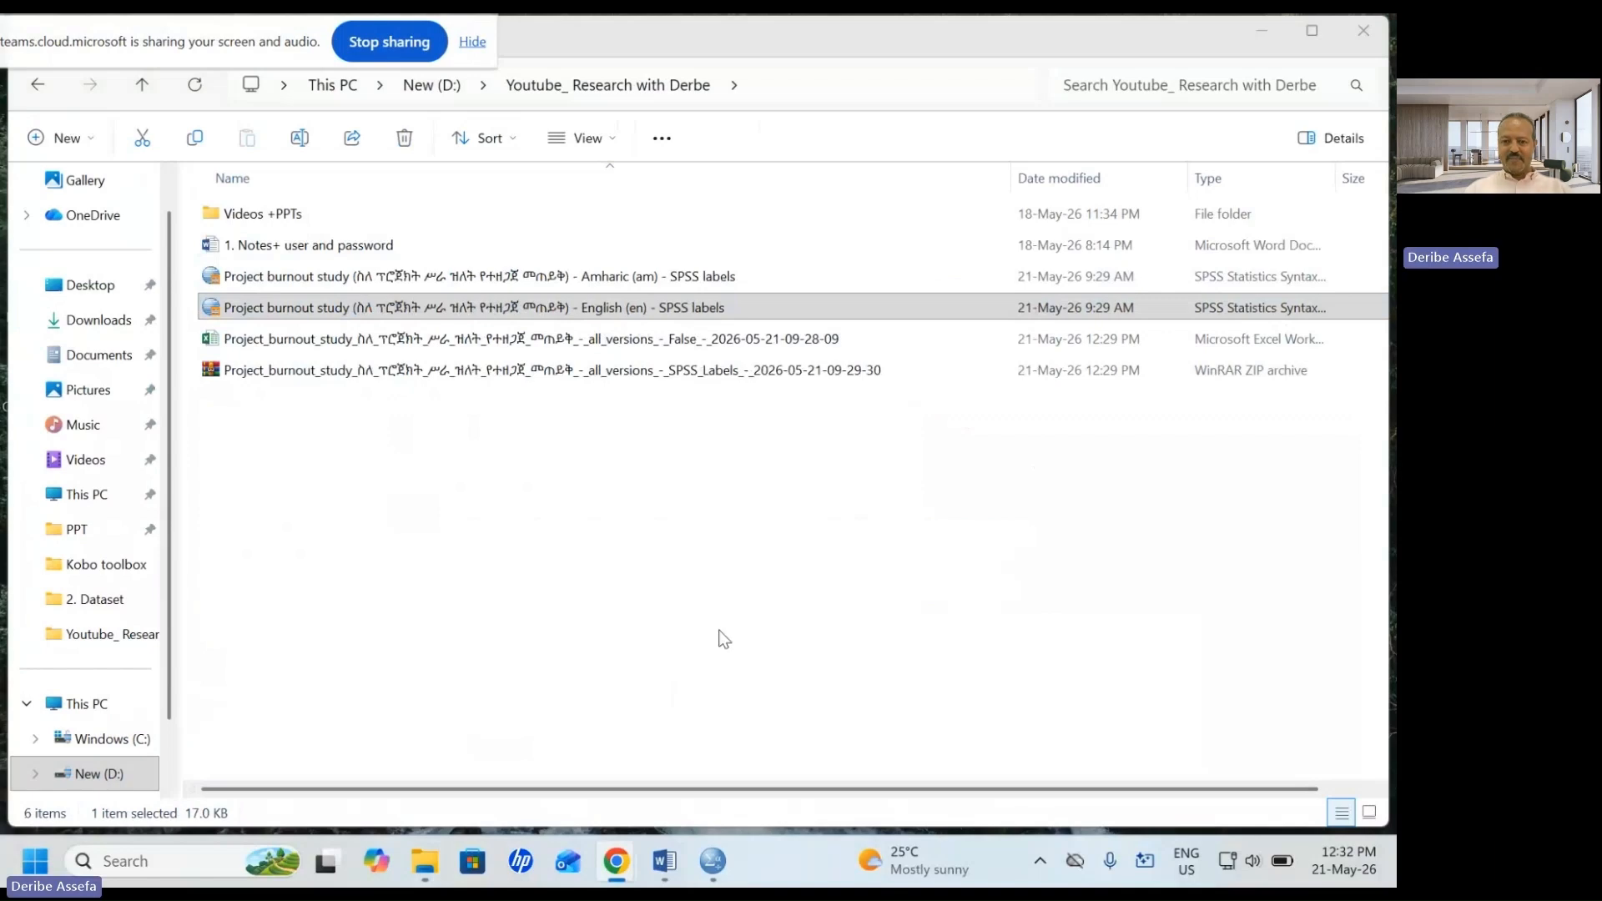
{"action": "mouse_move", "coordinate": [724, 852]}
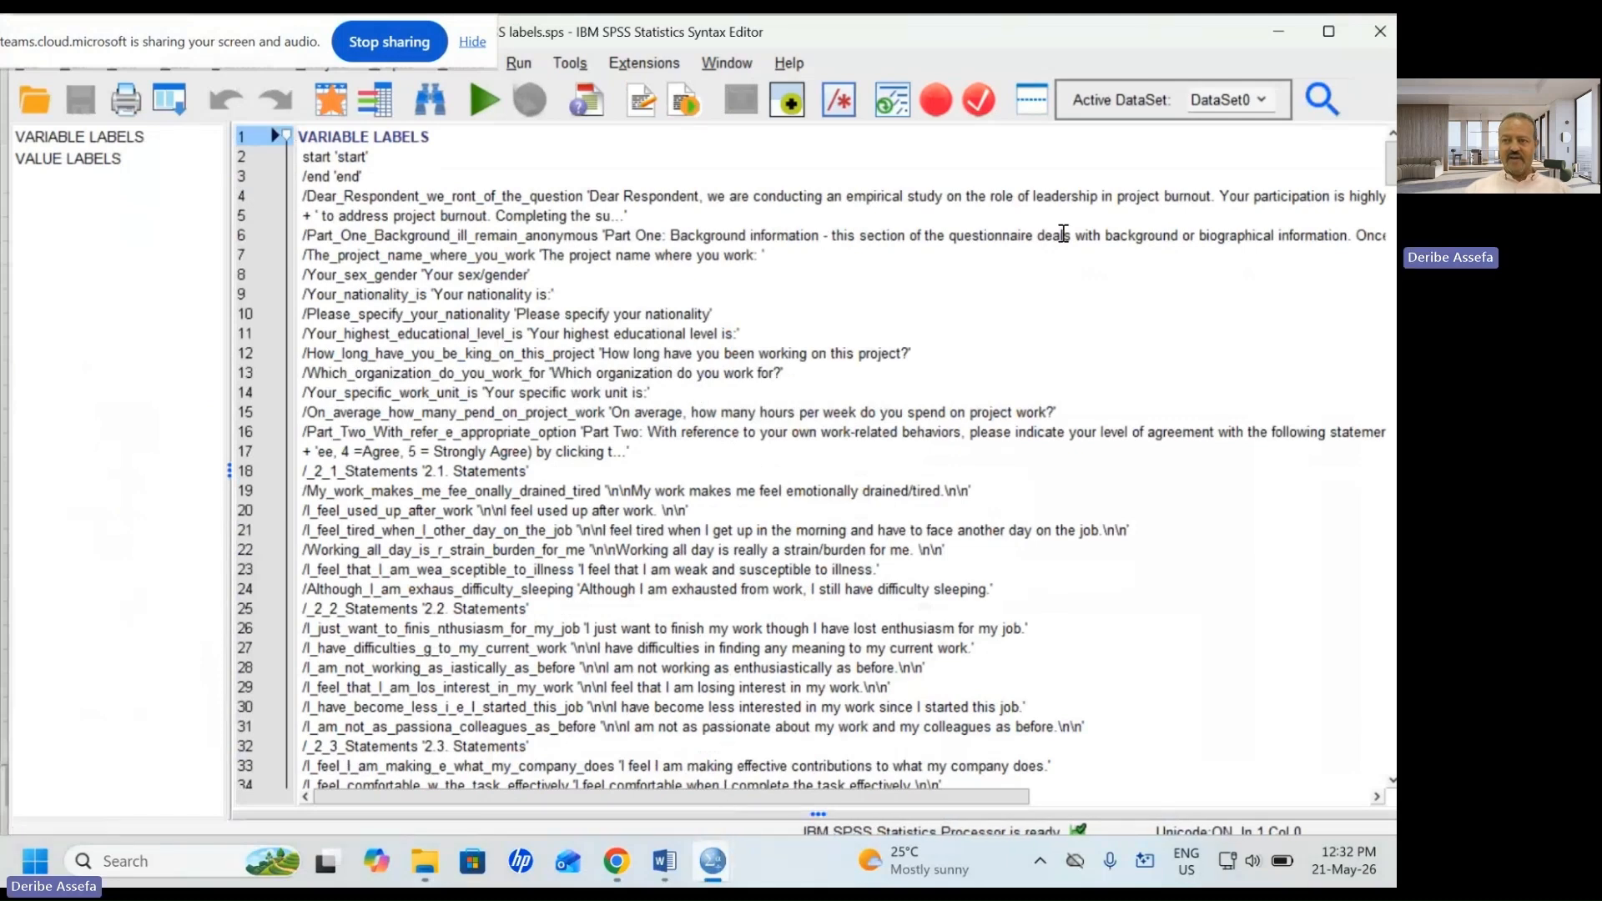
{"action": "left_click", "coordinate": [1274, 34]}
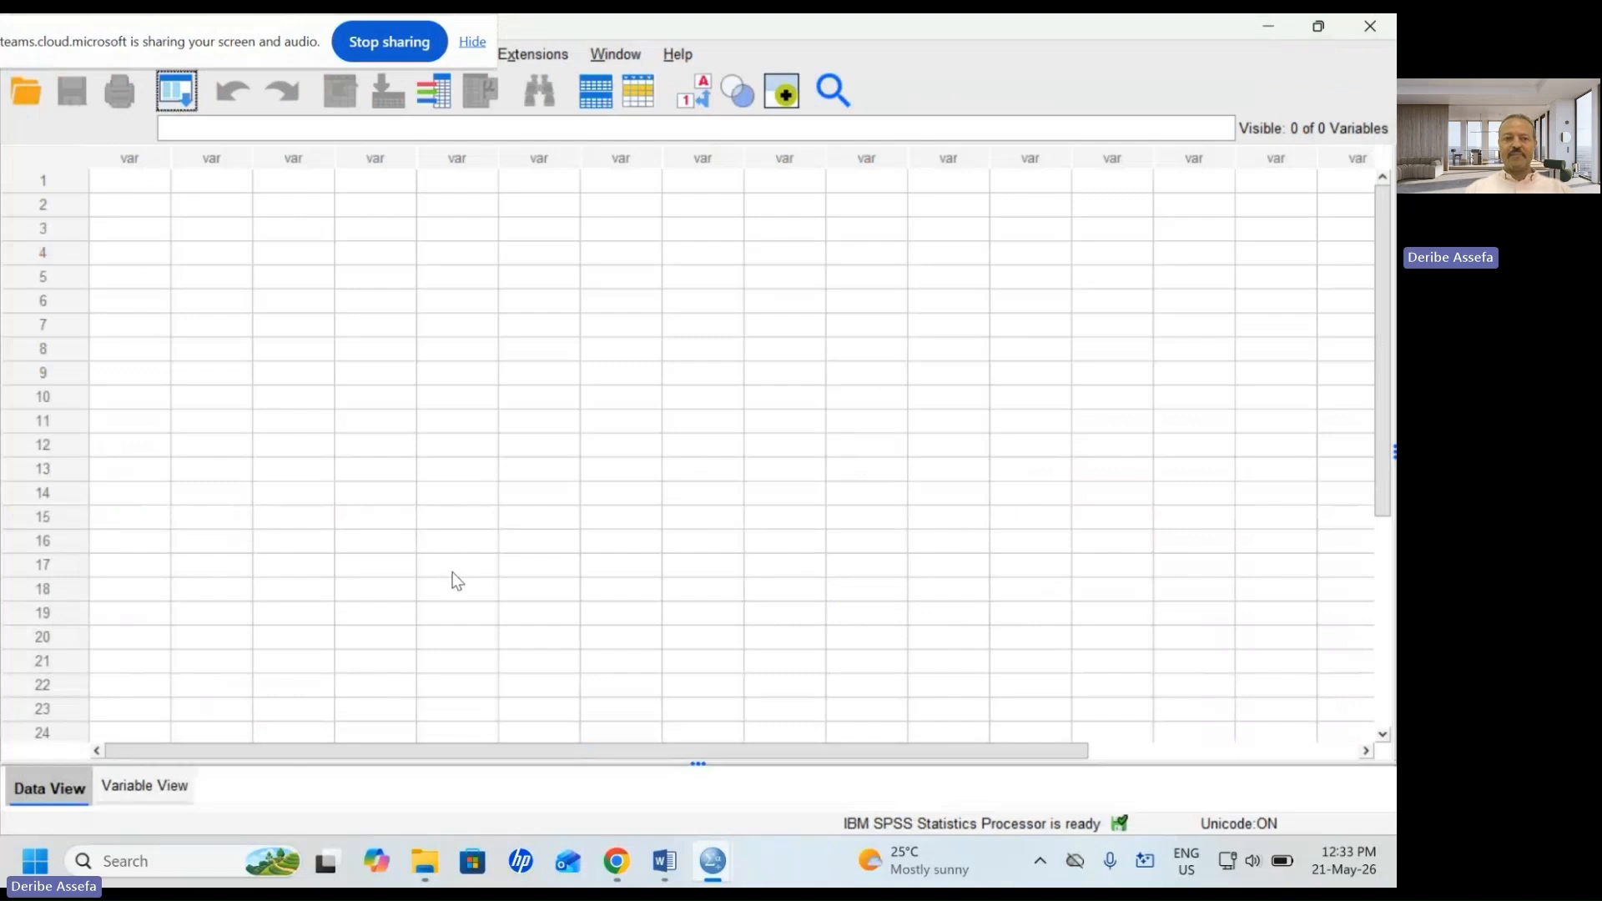
Step: Start an Excel data import in the empty Data Editor and browse to the YouTube research folder on drive New (D:)
{"action": "left_click_drag", "start_coordinate": [93, 44], "coordinate": [758, 42]}
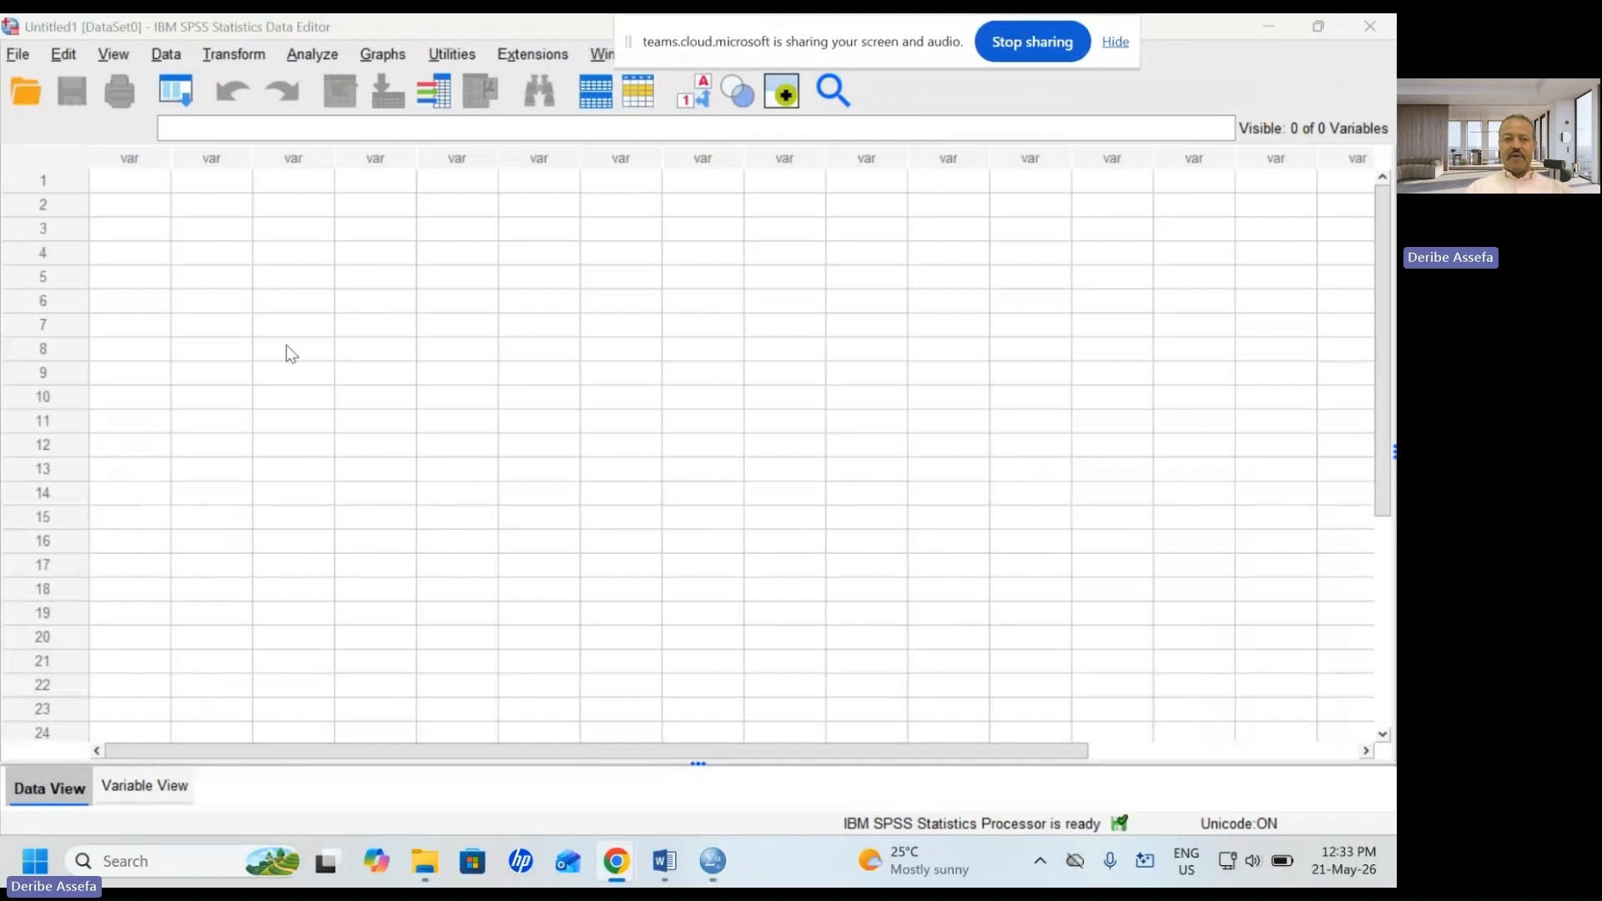
{"action": "left_click", "coordinate": [16, 52]}
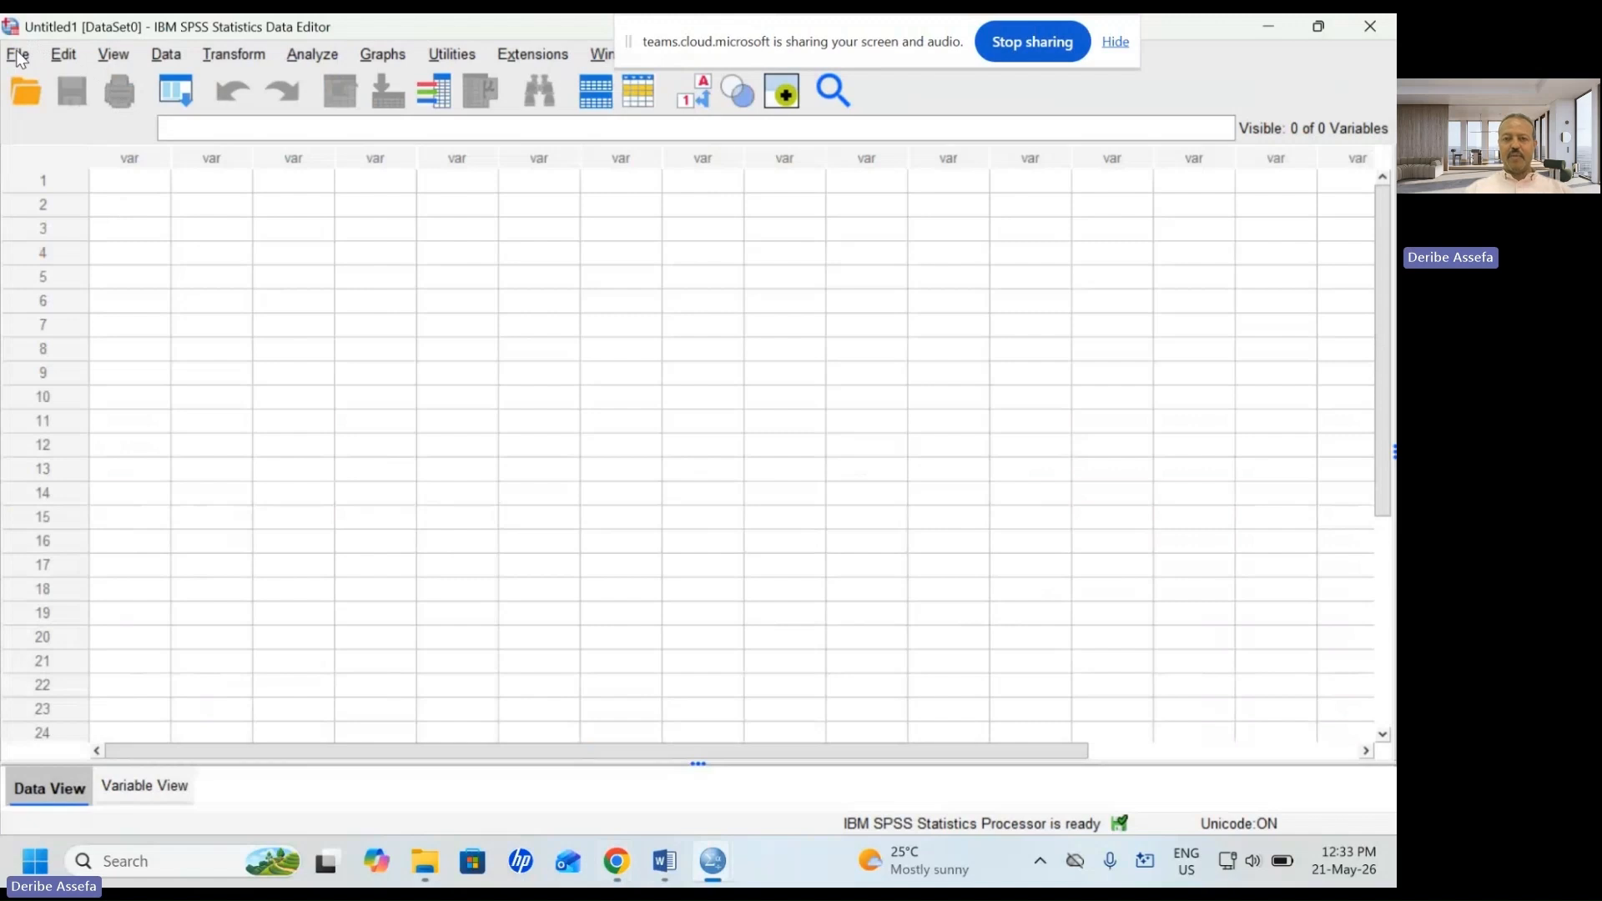
{"action": "left_click", "coordinate": [18, 55]}
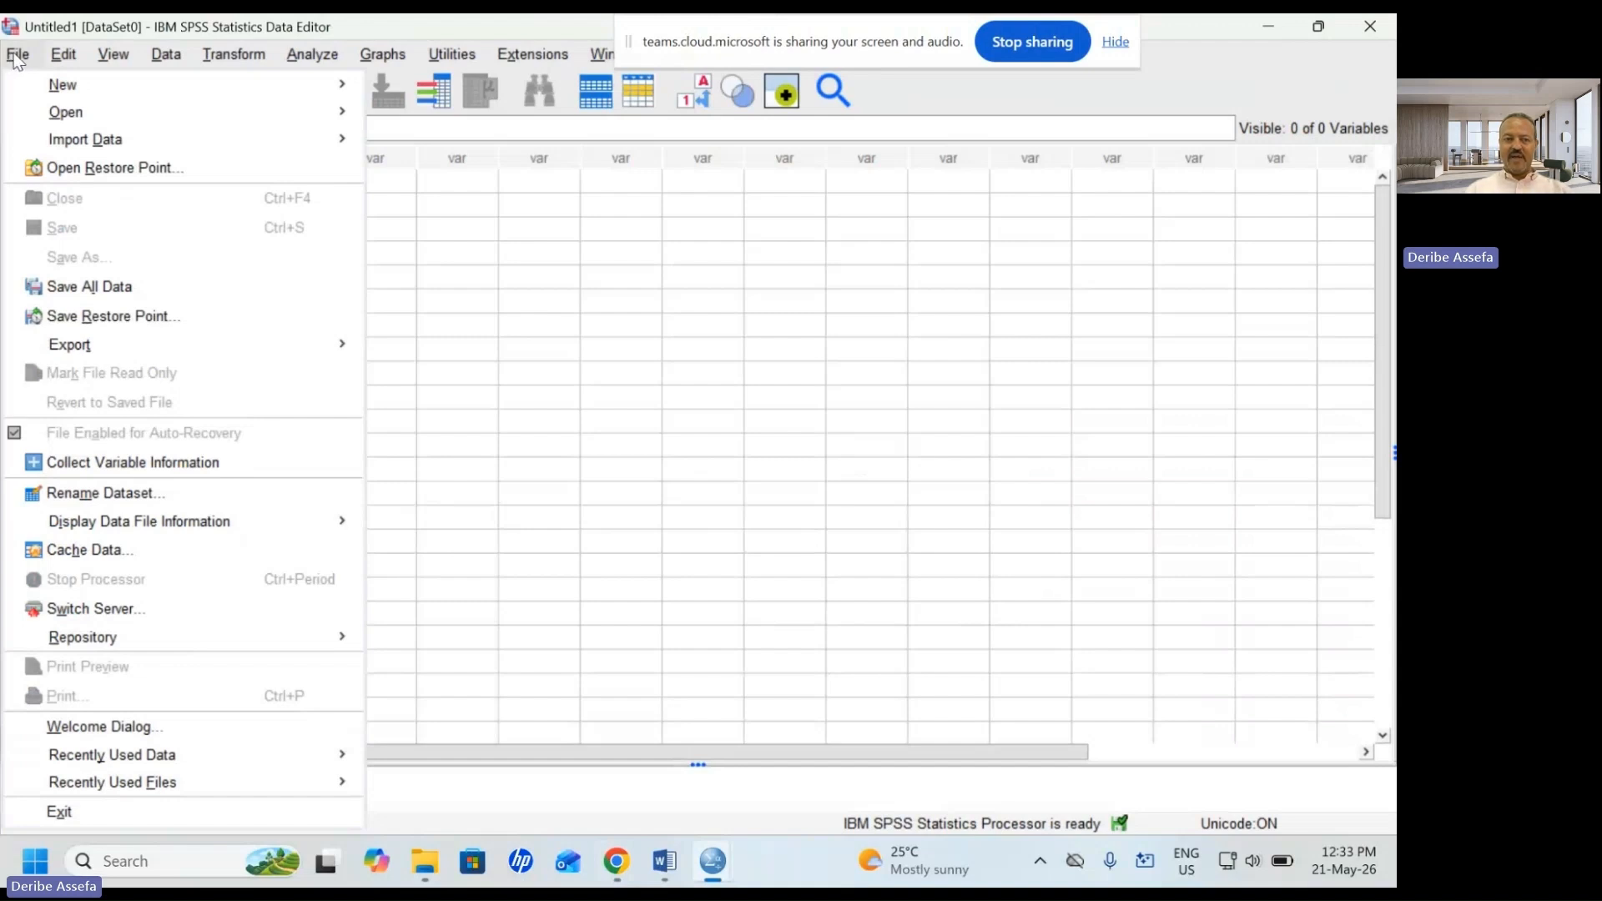
{"action": "mouse_move", "coordinate": [59, 147]}
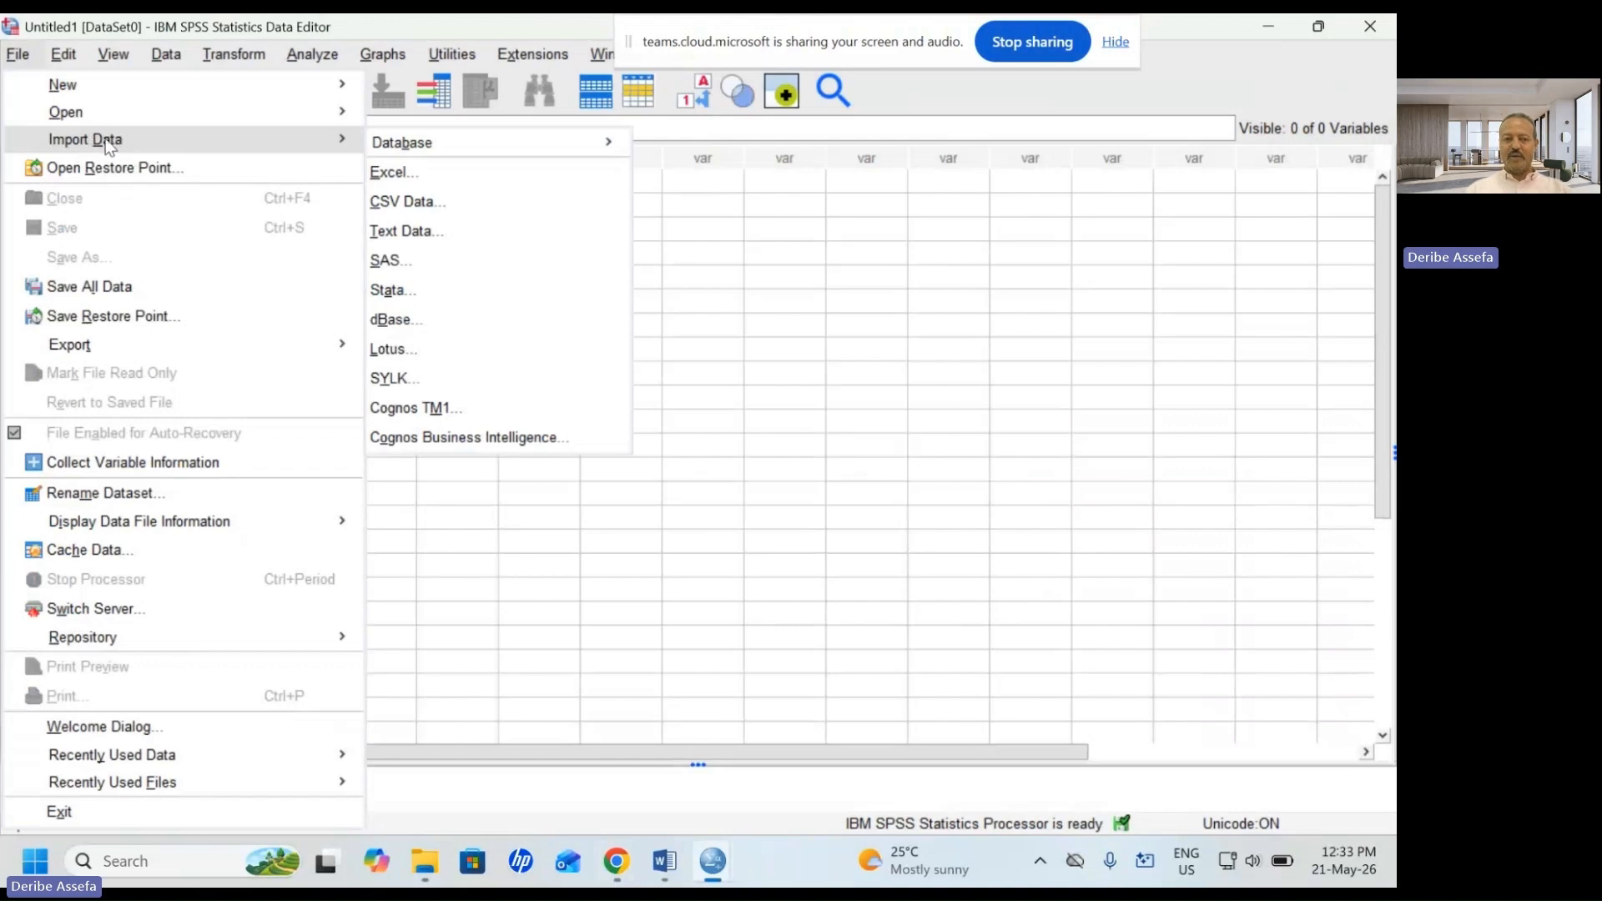
{"action": "left_click", "coordinate": [397, 174]}
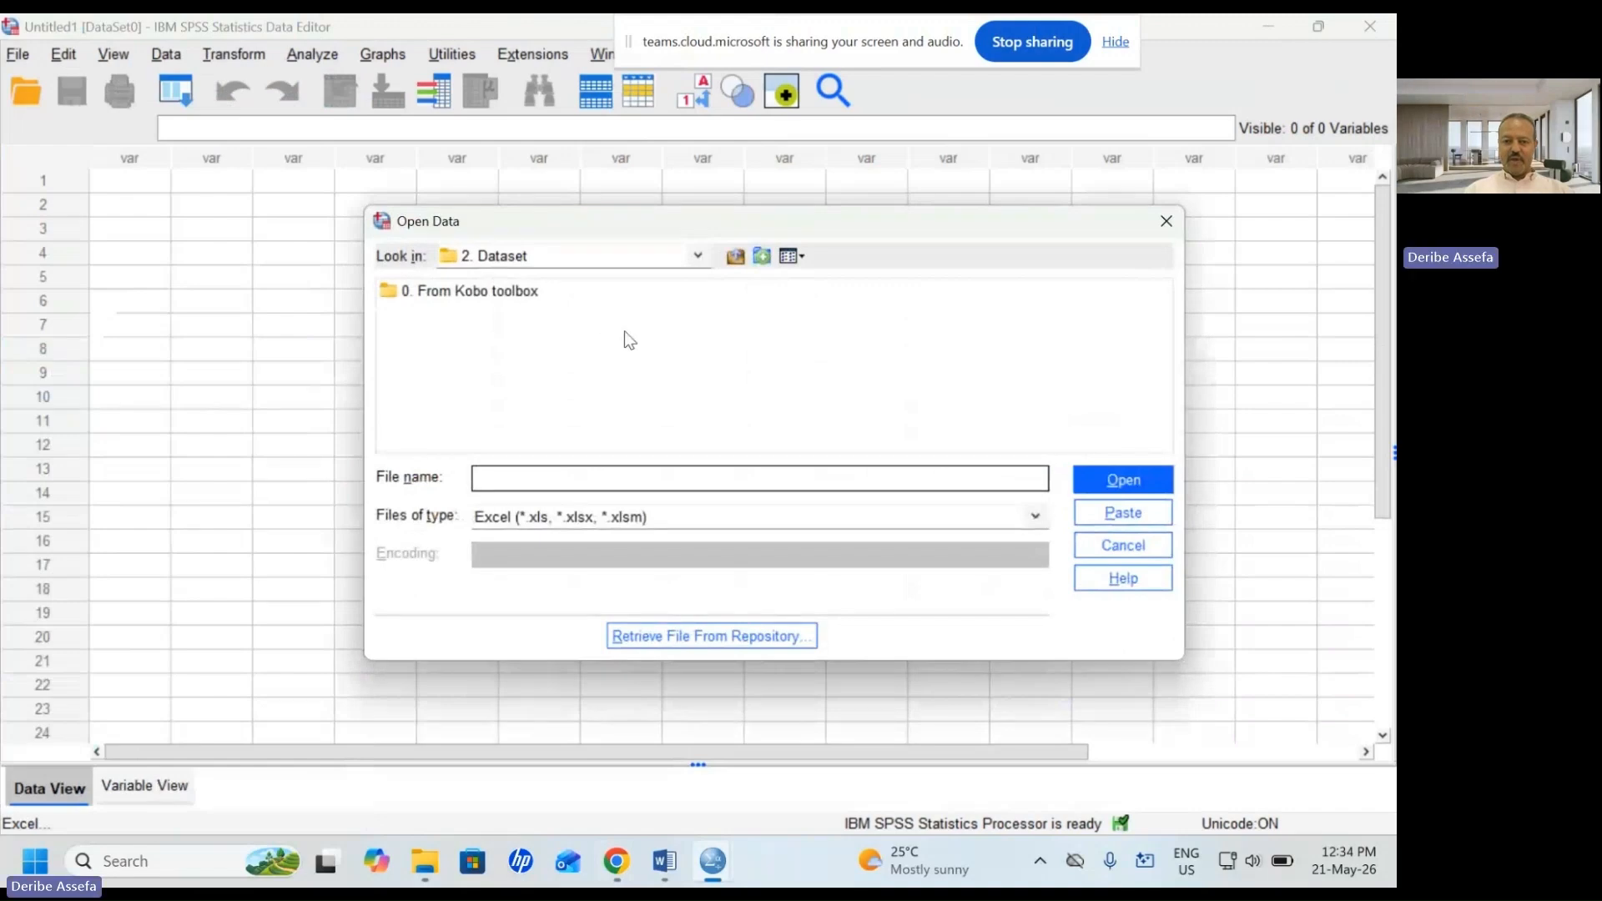
{"action": "left_click", "coordinate": [698, 256]}
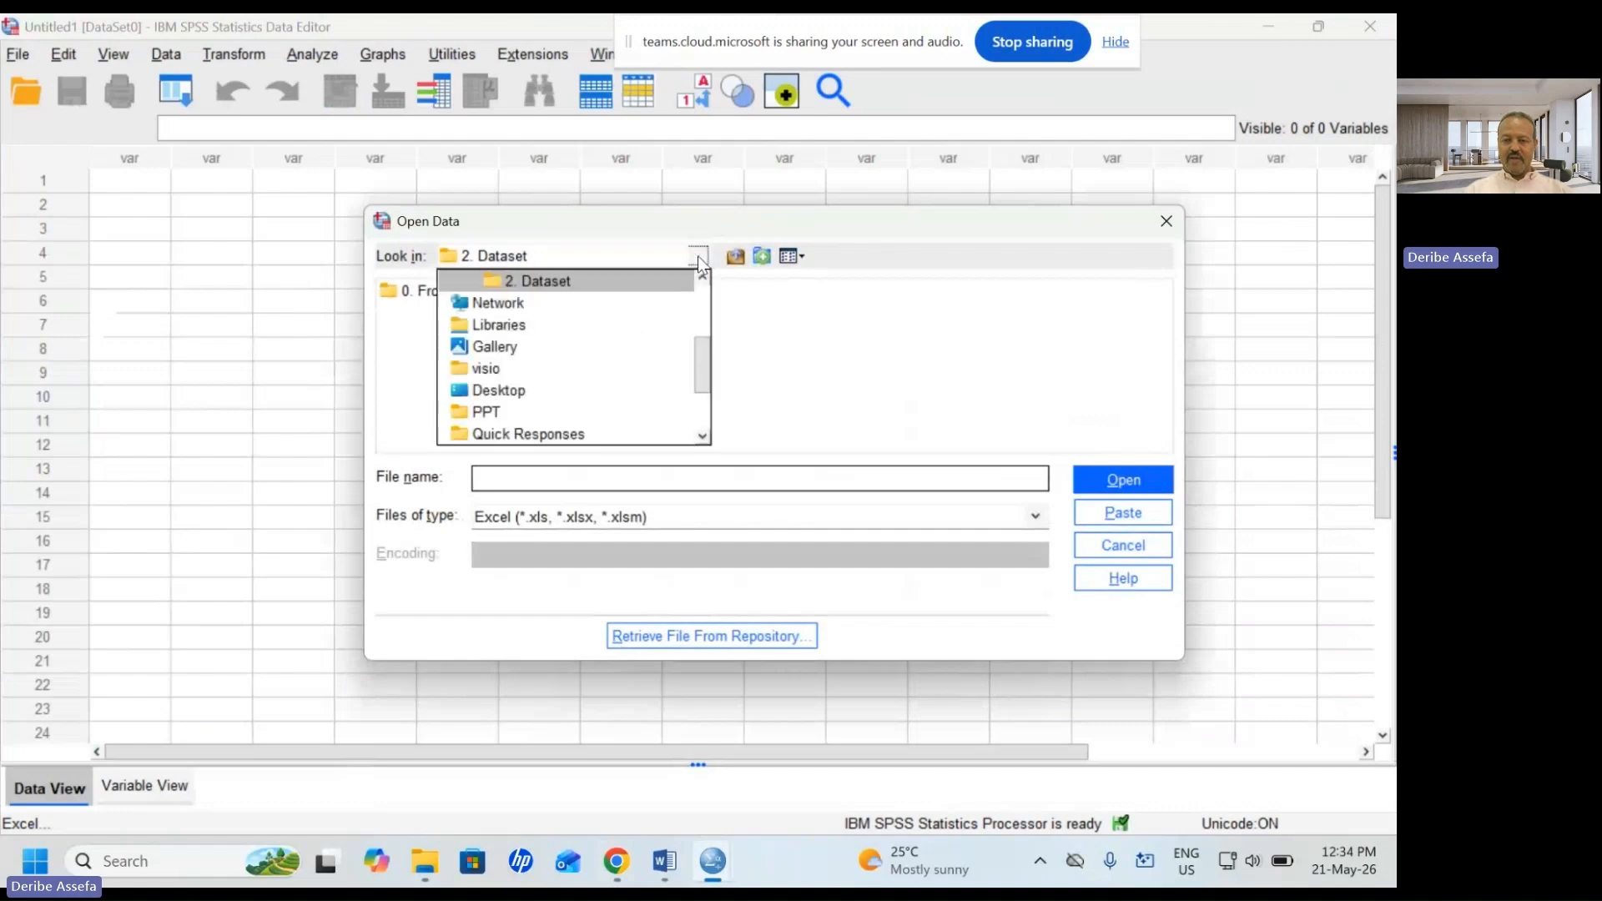
{"action": "left_click_drag", "start_coordinate": [704, 364], "coordinate": [703, 309]}
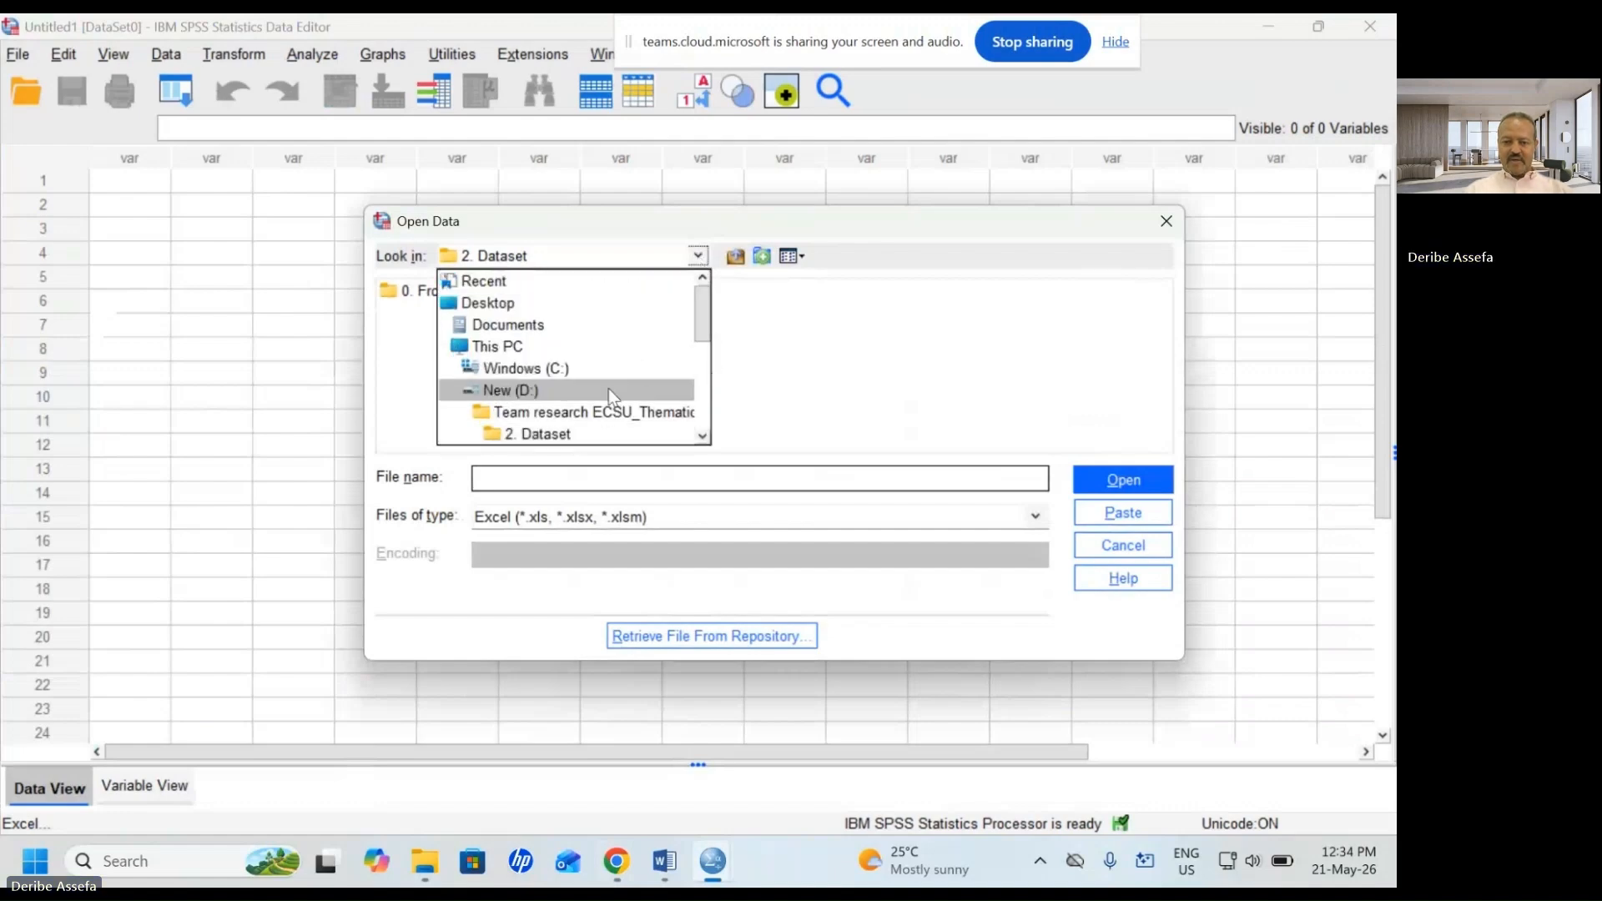
{"action": "left_click", "coordinate": [531, 392]}
{"action": "left_click", "coordinate": [542, 359]}
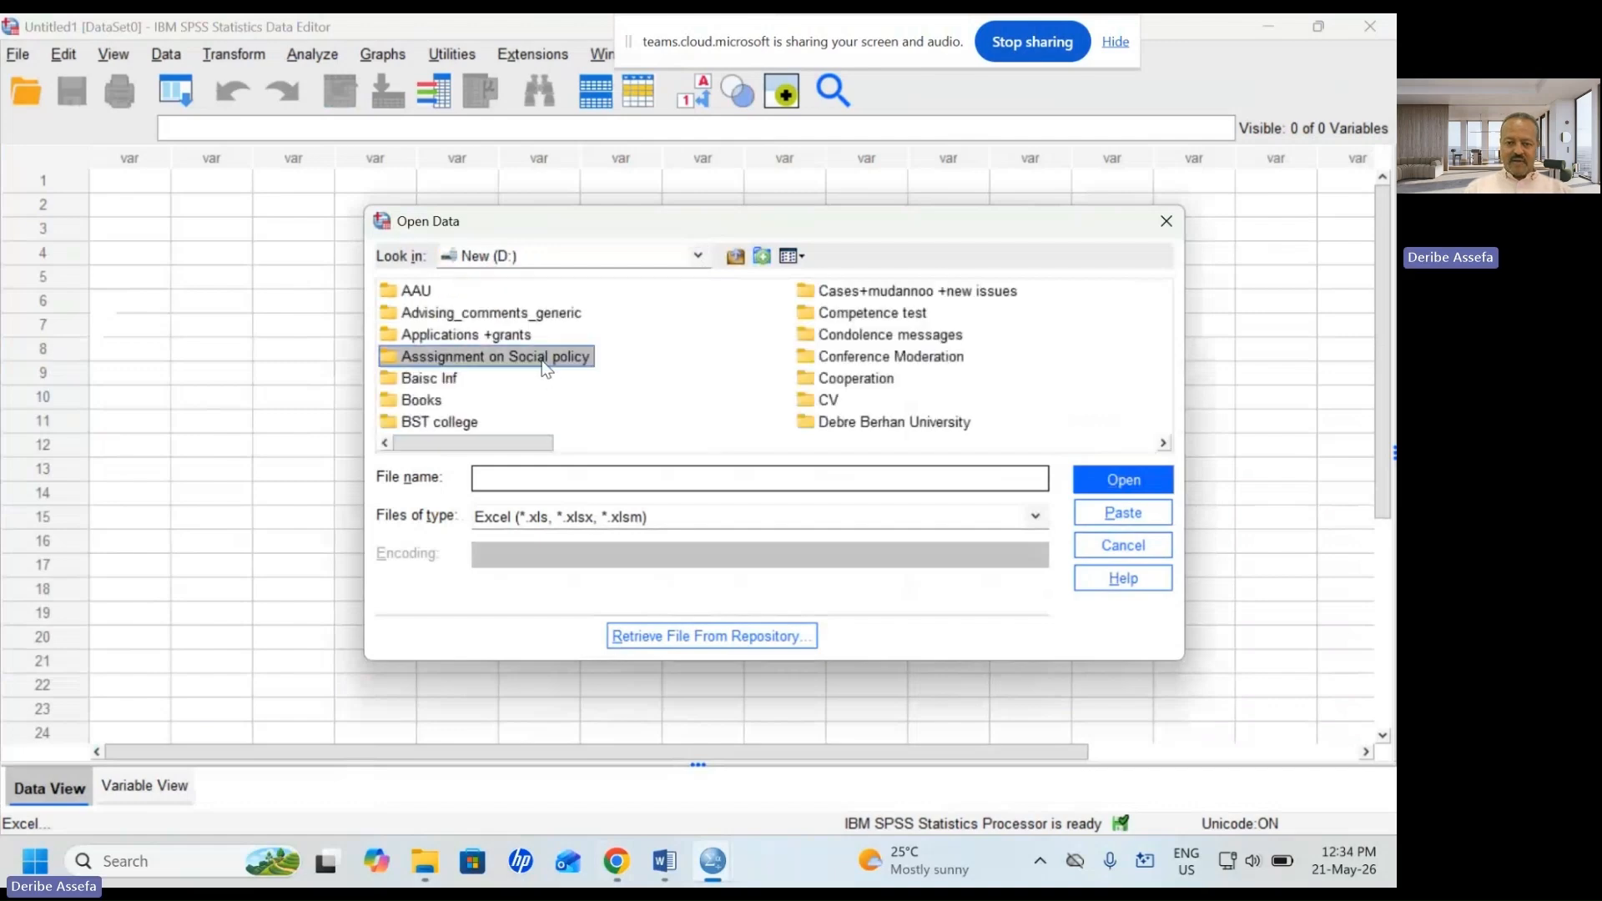
{"action": "key", "text": "y"}
{"action": "key", "text": "Return"}
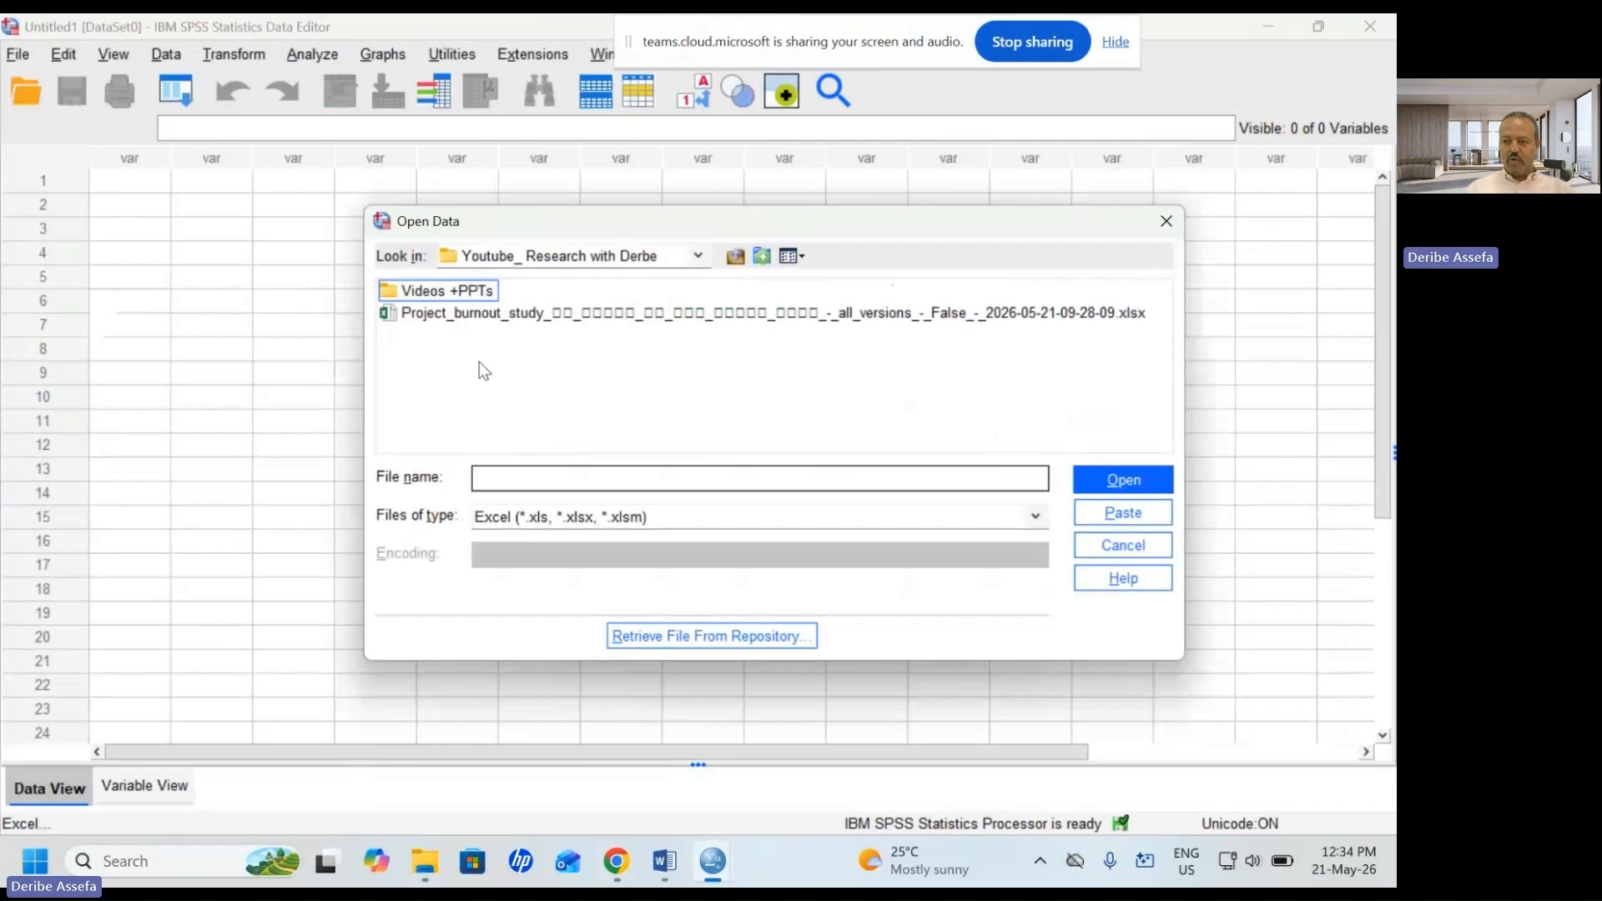
Step: Import the Project_burnout_study Excel workbook with leading and trailing spaces removed from string values, and show the dataset's variable definitions in Variable View
{"action": "left_click", "coordinate": [539, 317]}
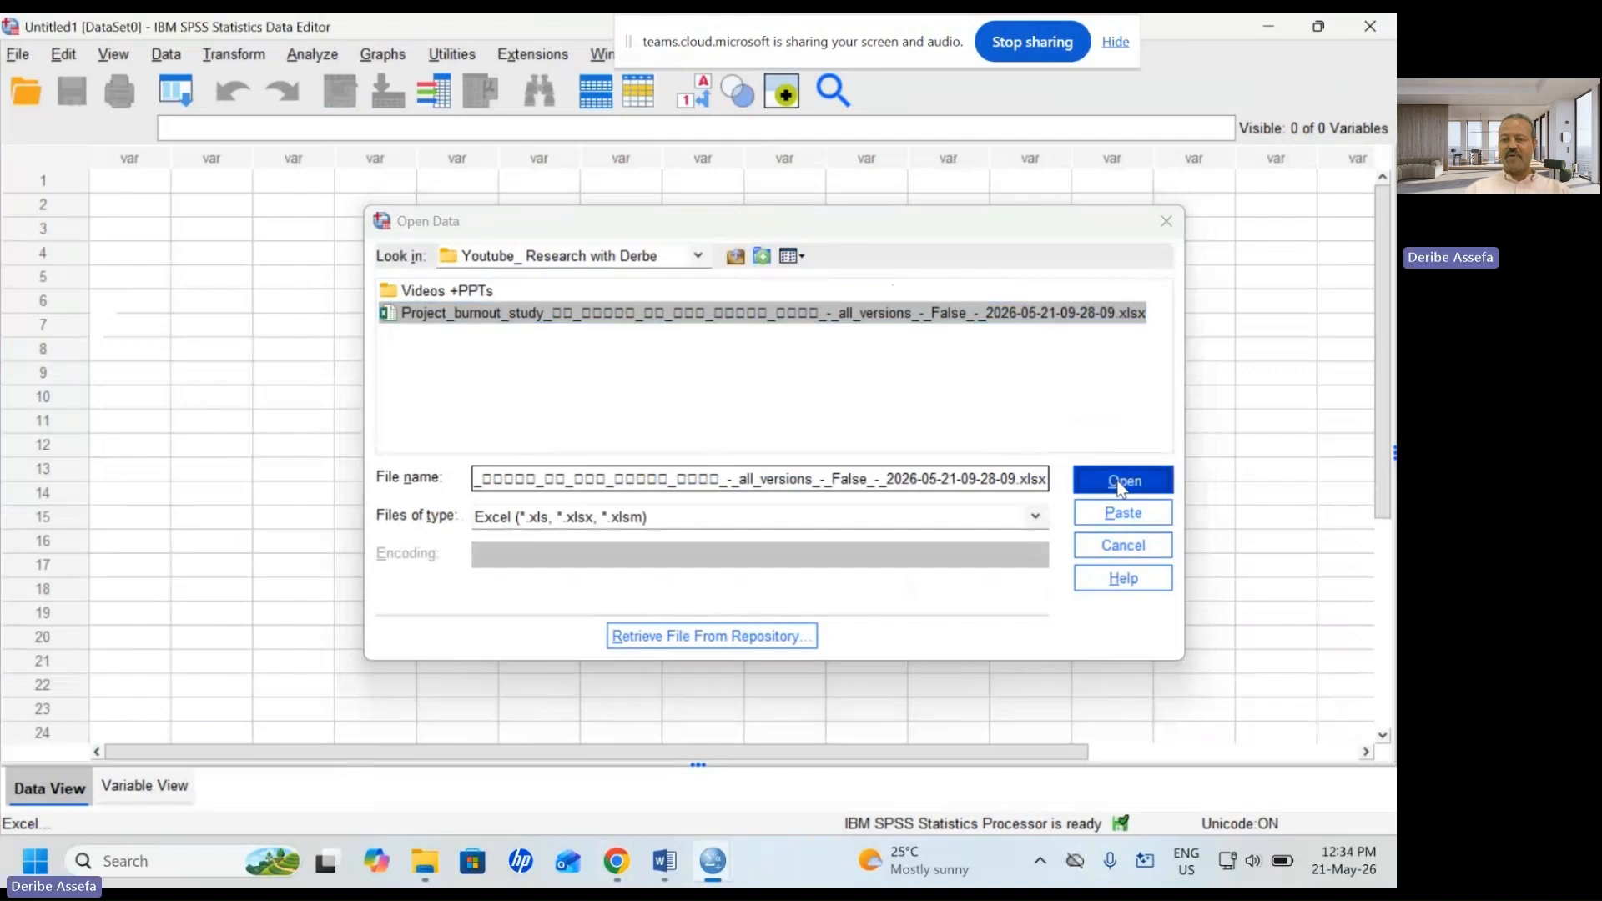
{"action": "left_click", "coordinate": [1121, 483]}
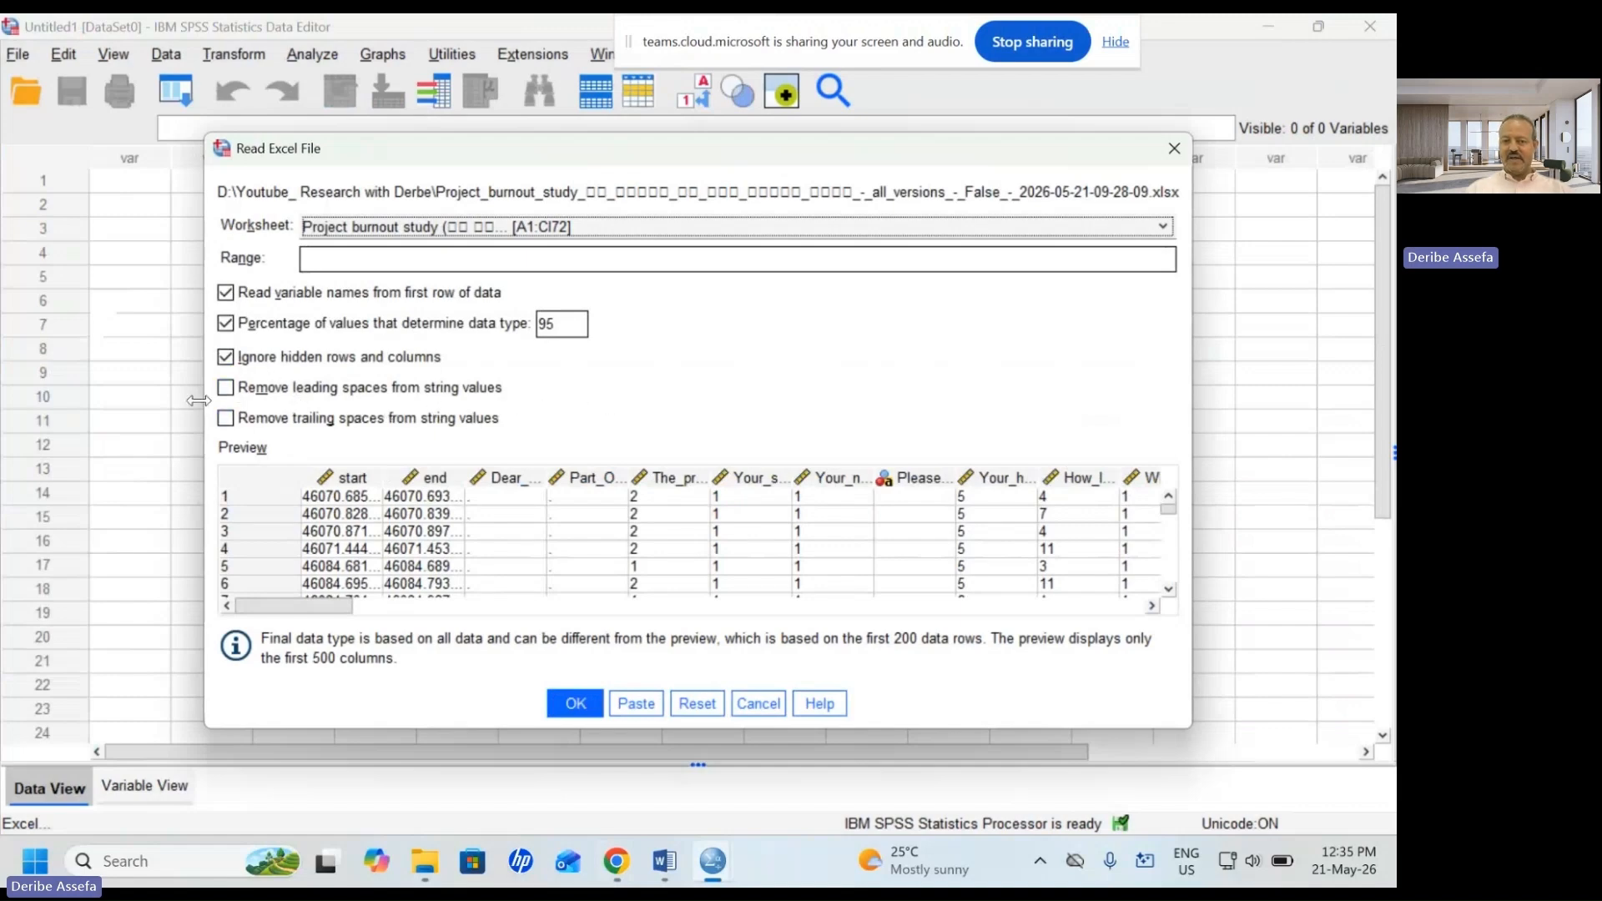
{"action": "left_click", "coordinate": [227, 389]}
{"action": "left_click", "coordinate": [226, 417]}
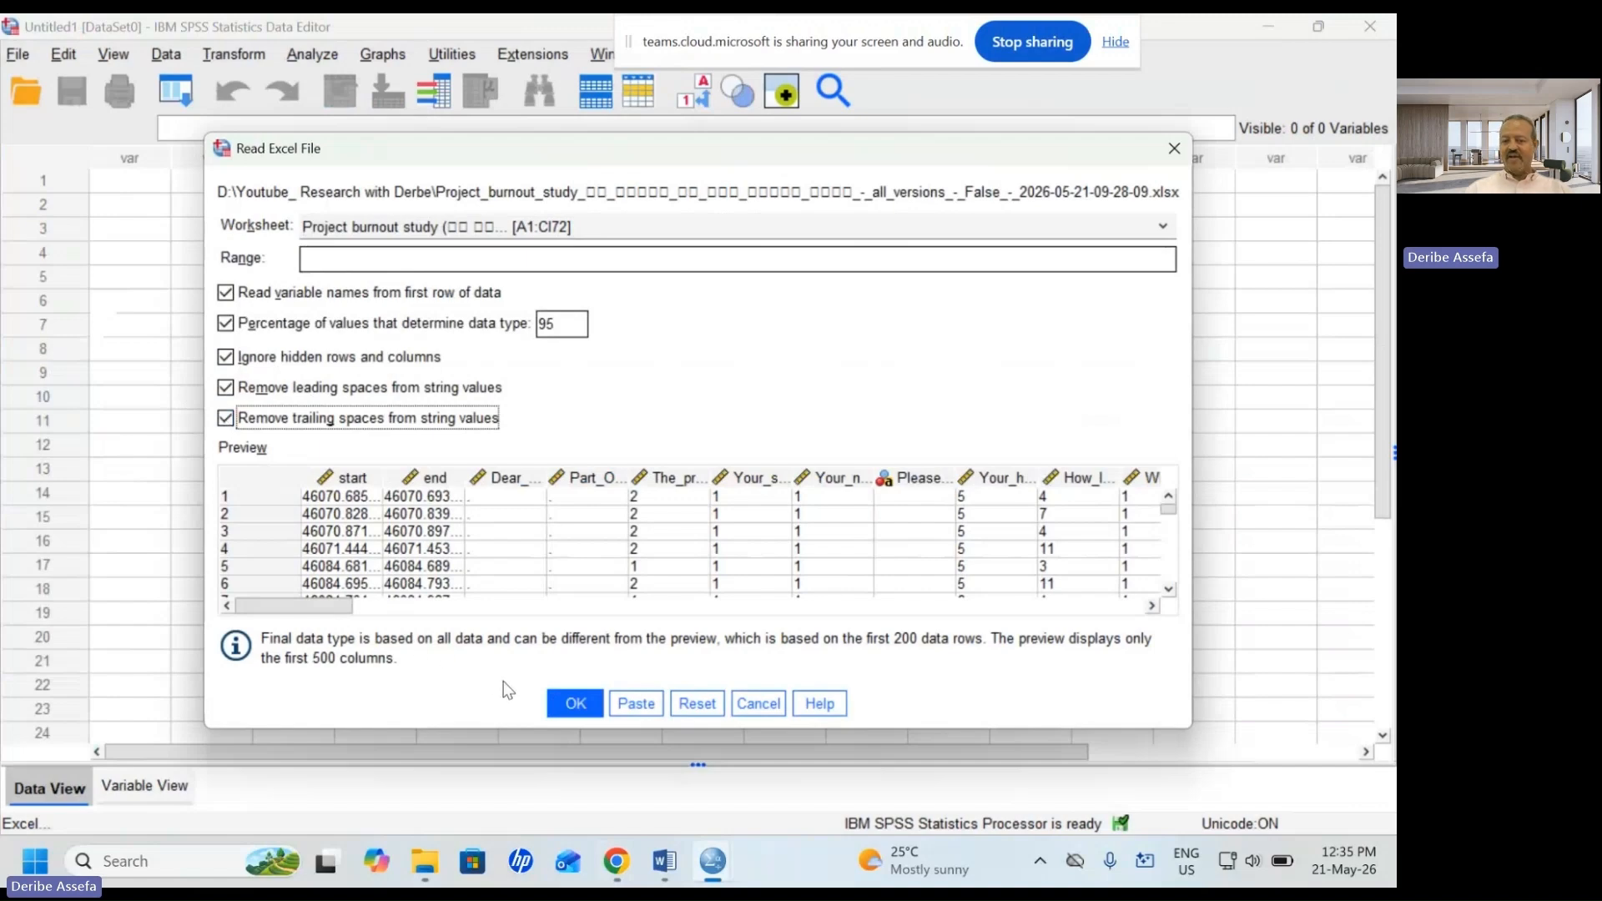
{"action": "left_click", "coordinate": [574, 711]}
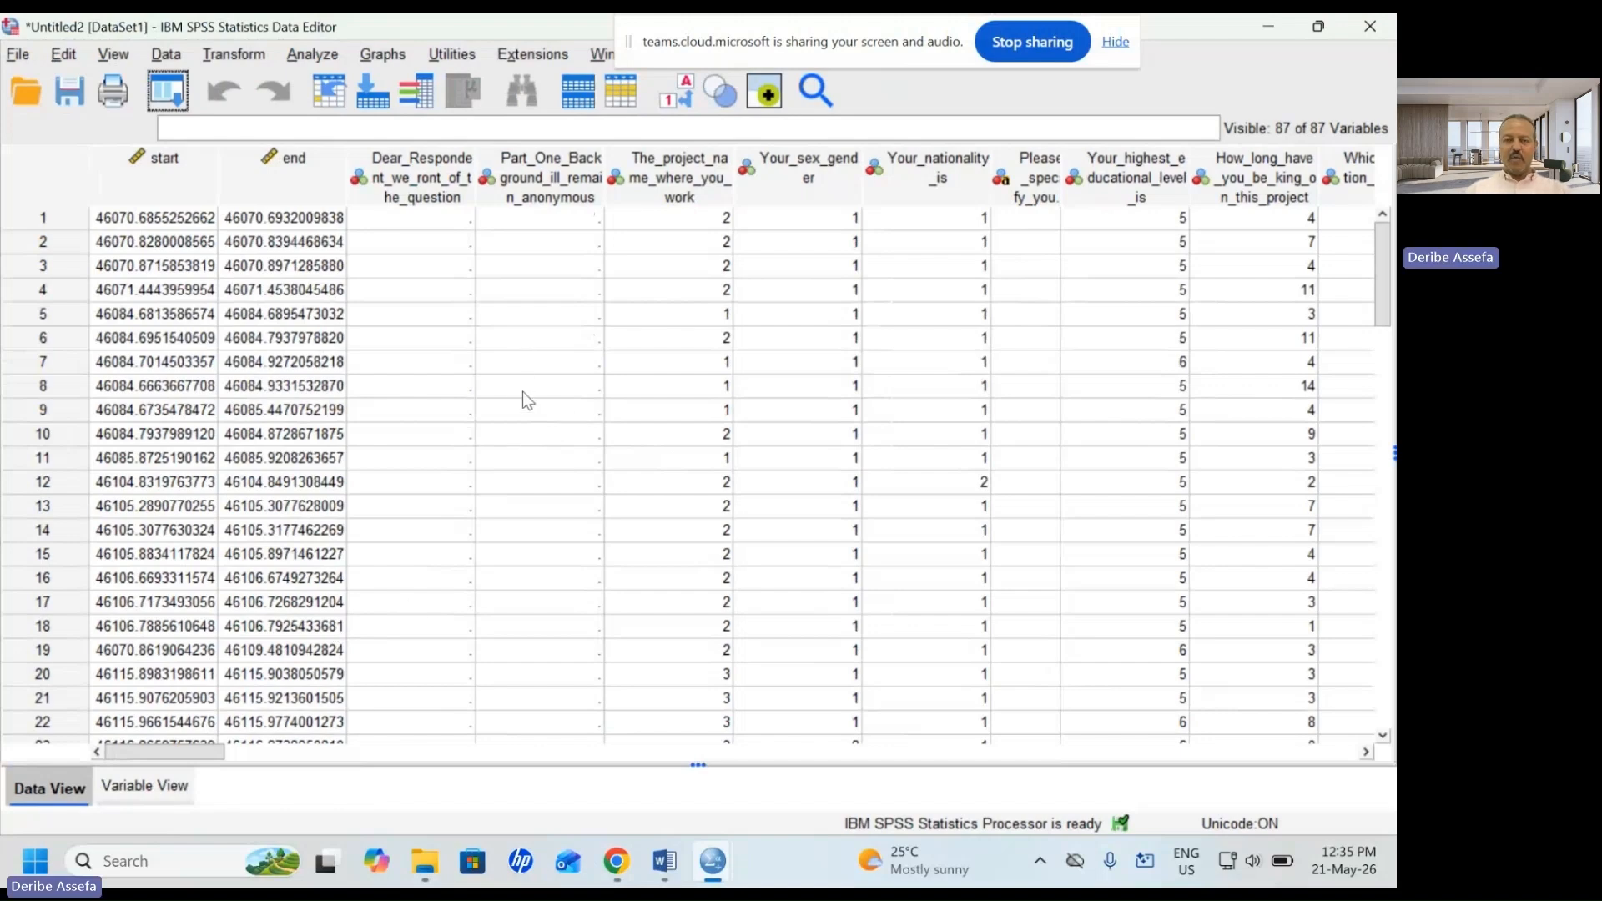
{"action": "left_click", "coordinate": [133, 784]}
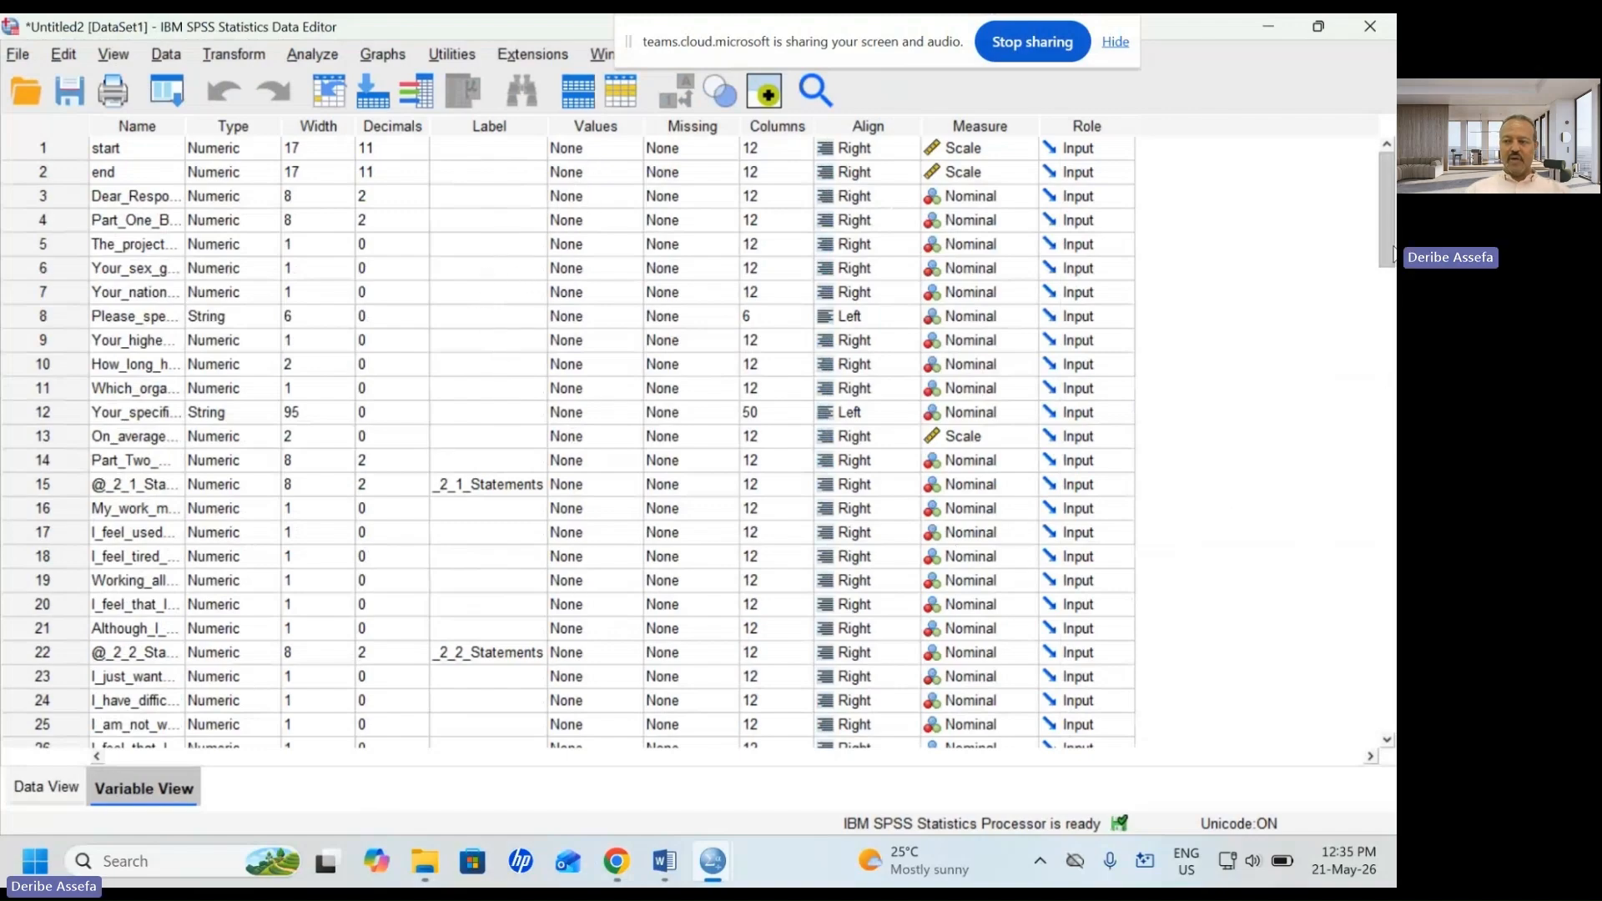
{"action": "mouse_move", "coordinate": [1387, 224]}
{"action": "left_mouse_down"}
{"action": "mouse_move", "coordinate": [1387, 561]}
{"action": "mouse_move", "coordinate": [1386, 222]}
{"action": "left_mouse_up"}
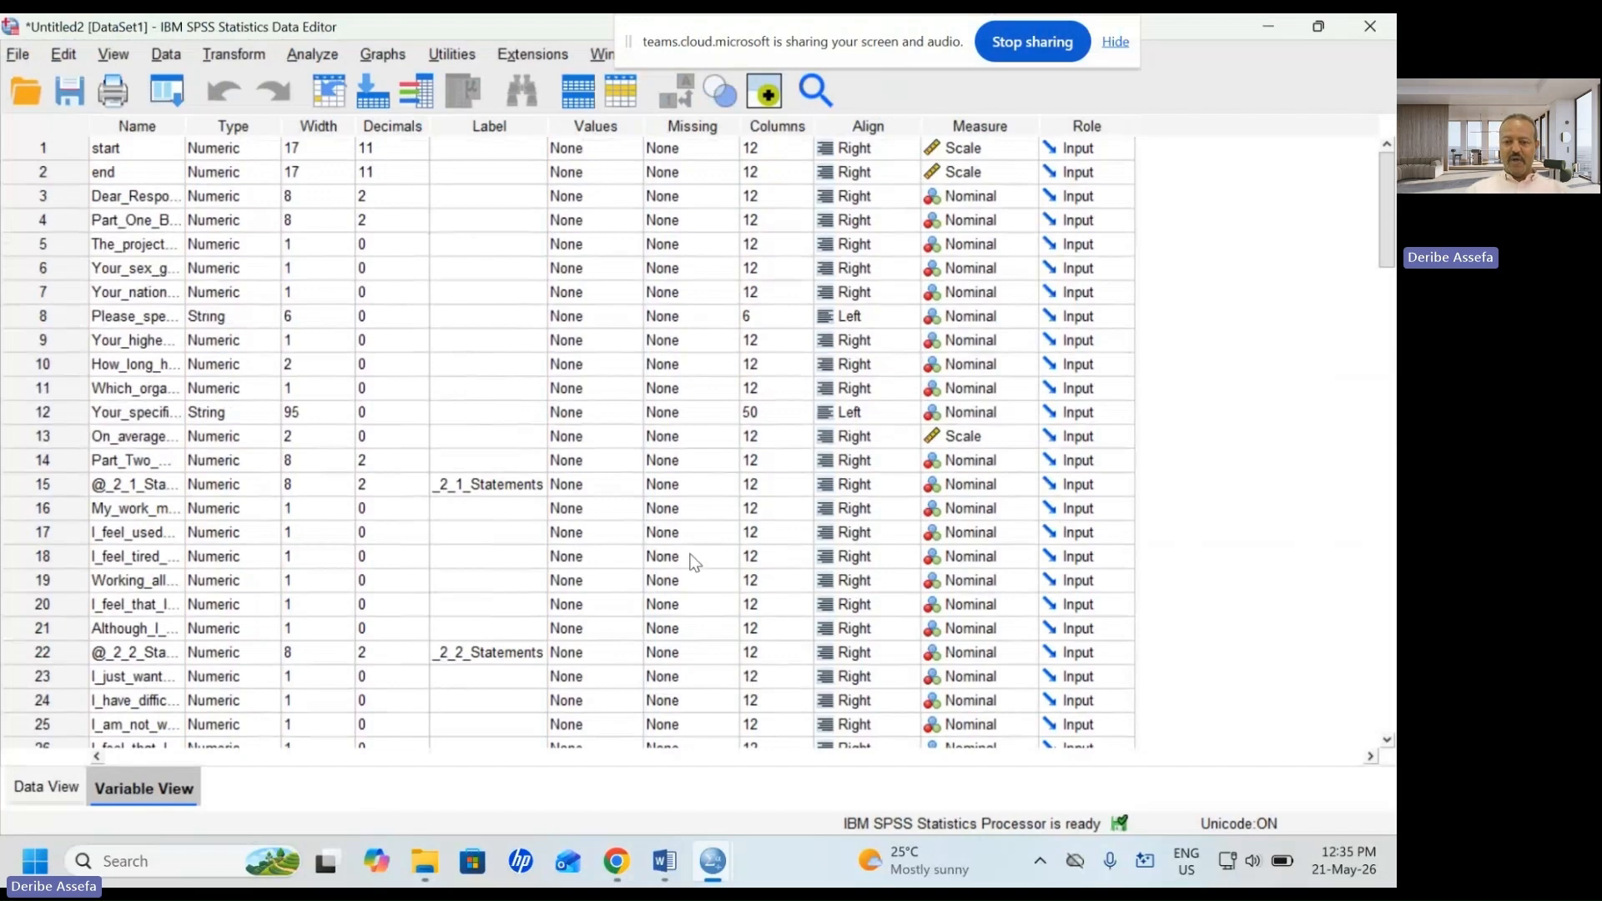
Step: Run the entire English (en) SPSS labels syntax on the imported dataset and return to its variable definitions in the Data Editor
{"action": "mouse_move", "coordinate": [707, 876]}
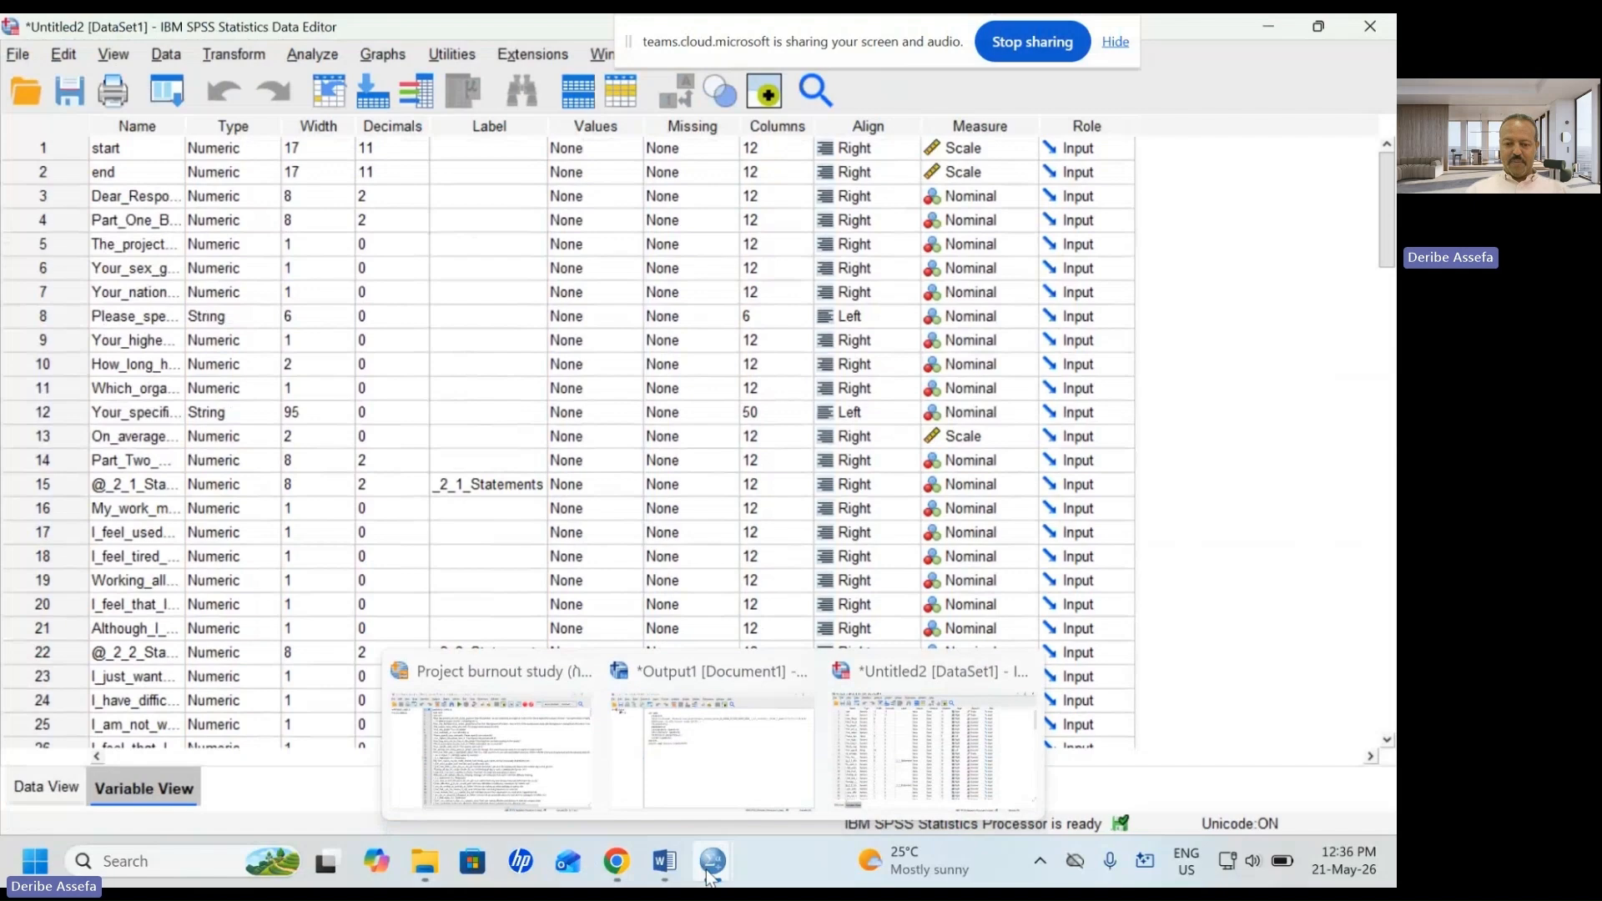
{"action": "left_click", "coordinate": [517, 759]}
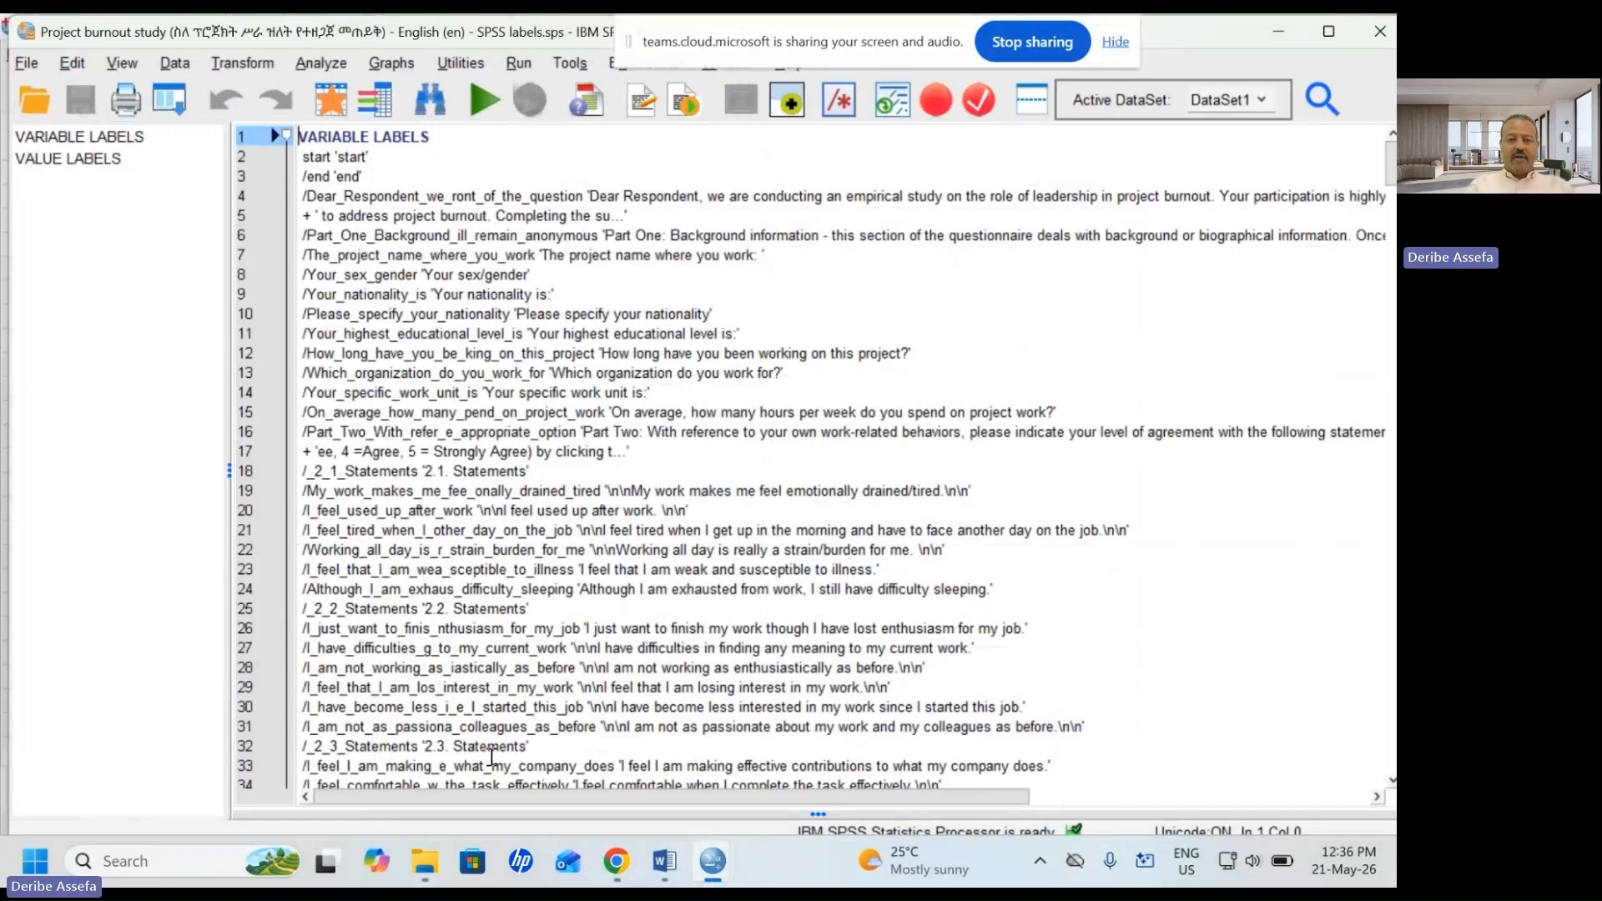
{"action": "key", "text": "ctrl+a"}
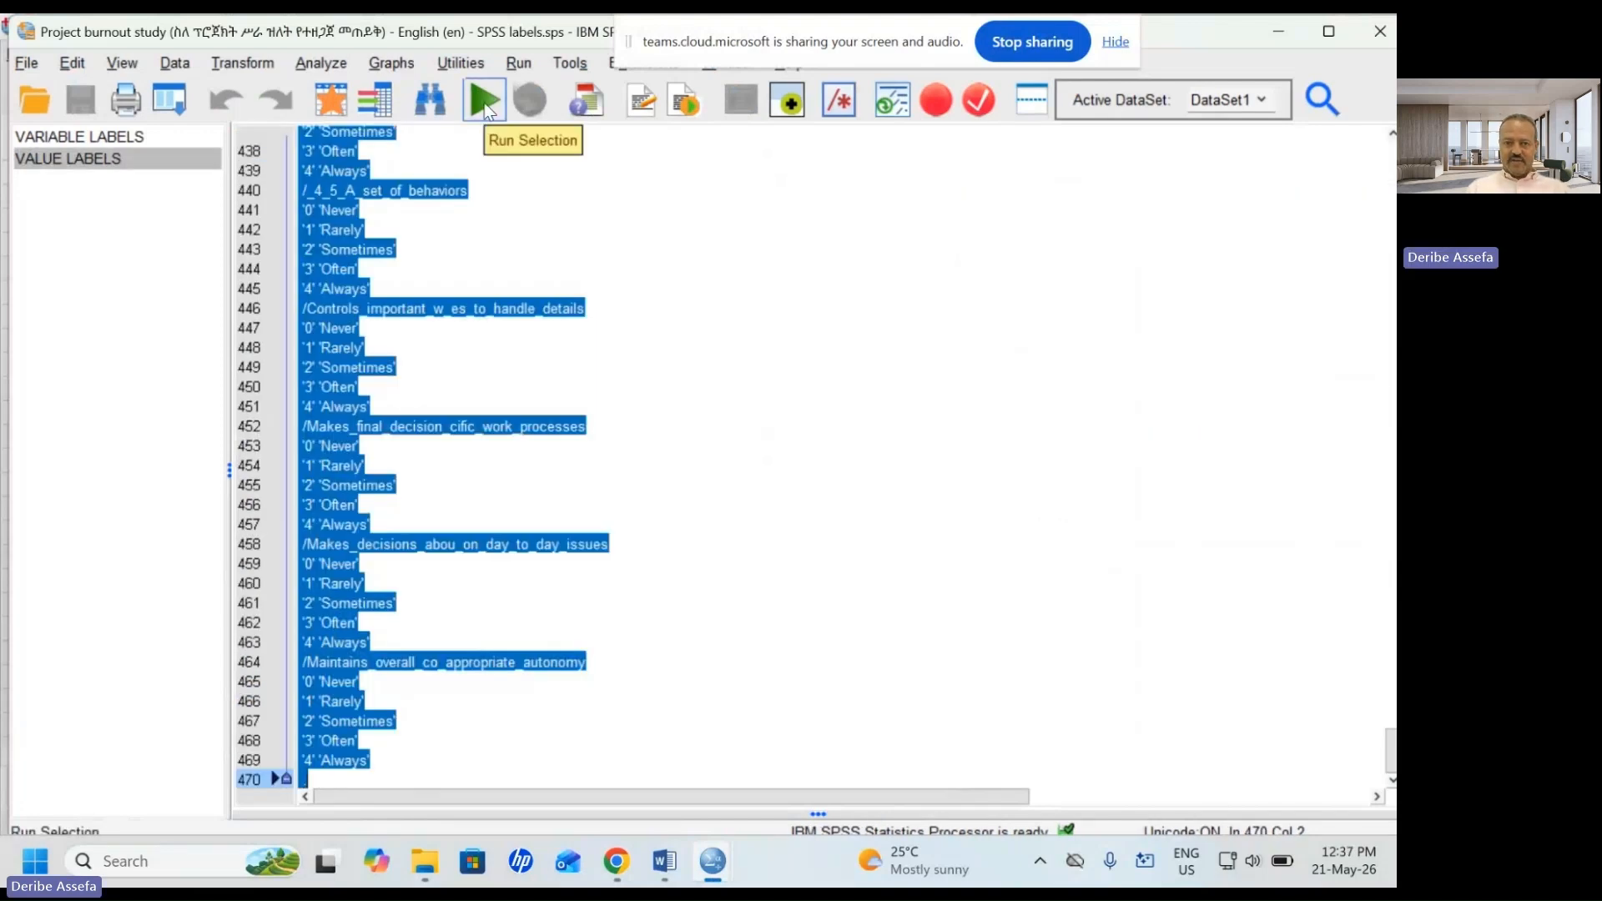
{"action": "left_click", "coordinate": [485, 102]}
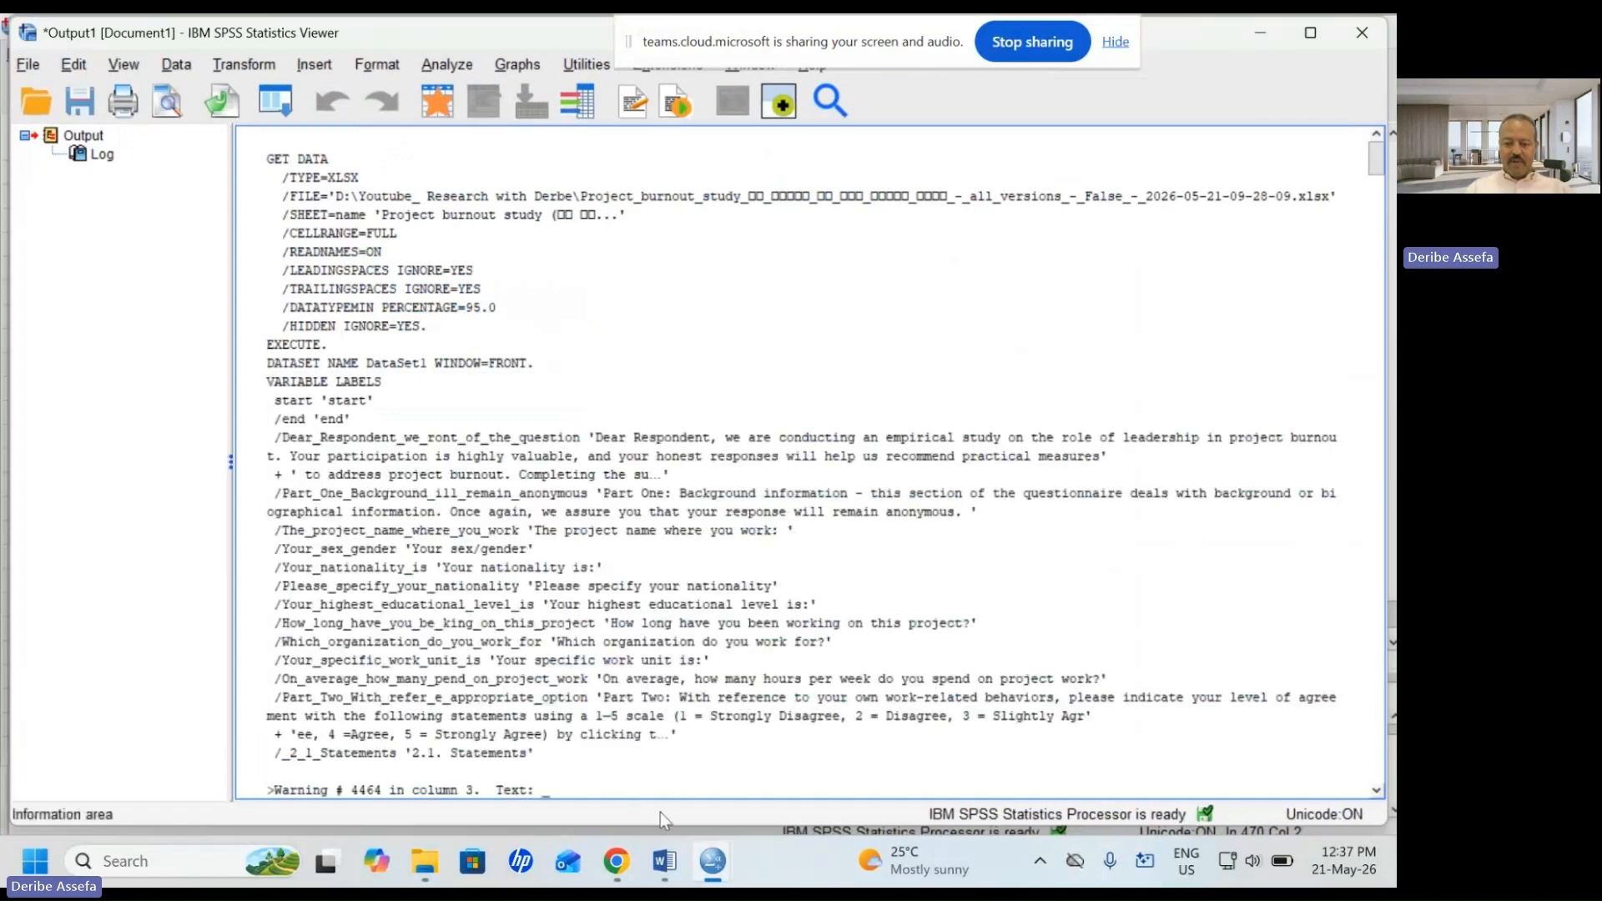
{"action": "mouse_move", "coordinate": [714, 876]}
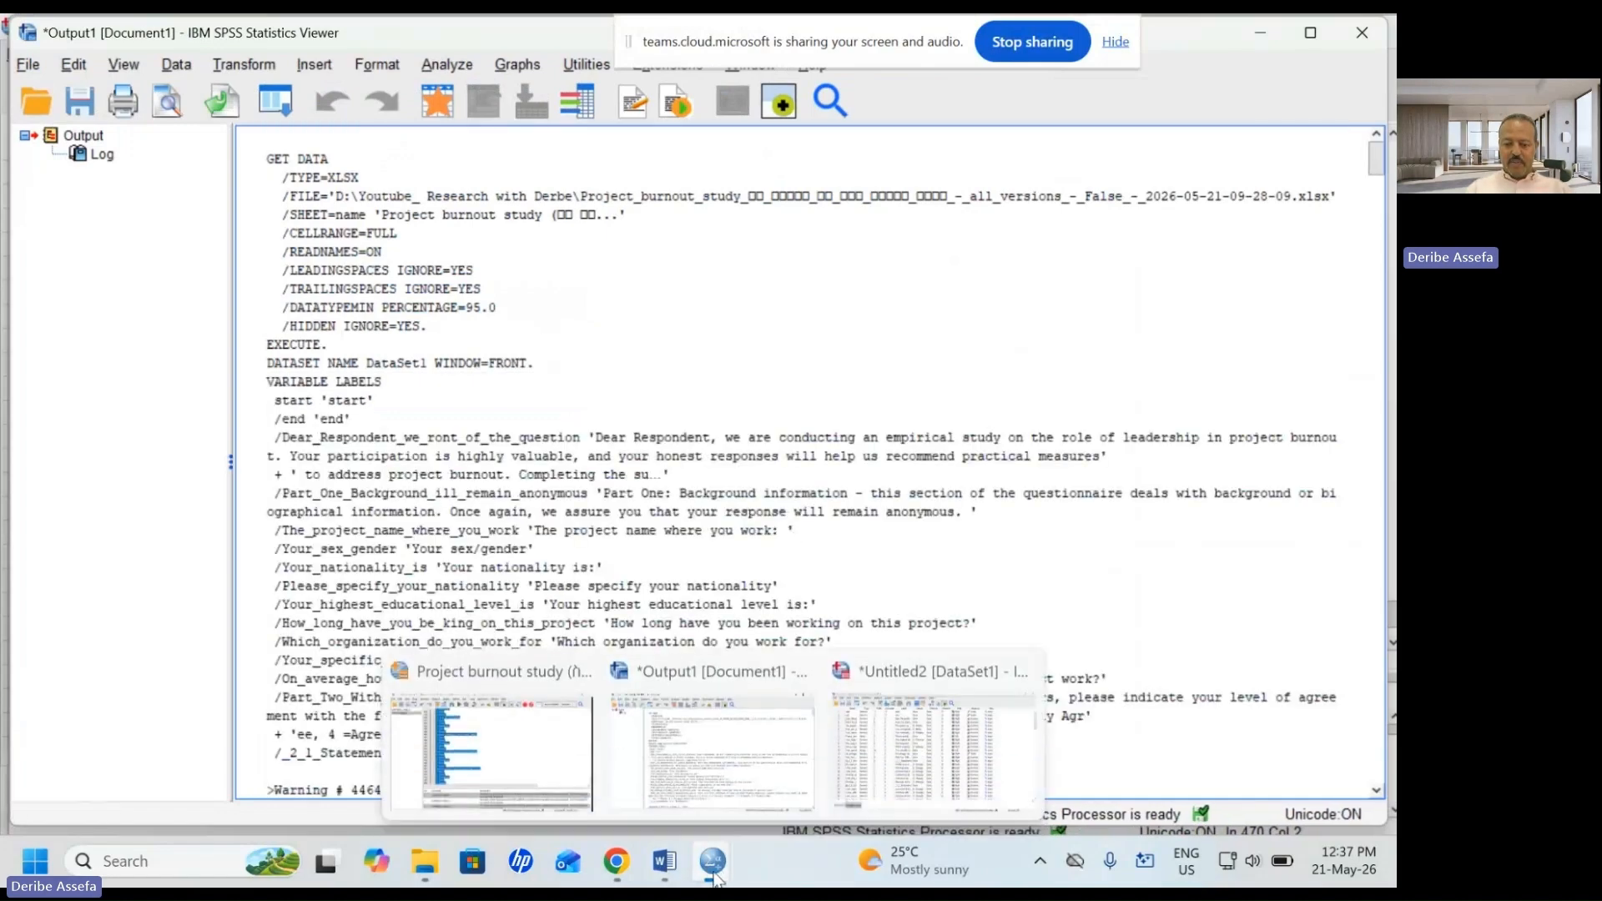
{"action": "left_click", "coordinate": [879, 779]}
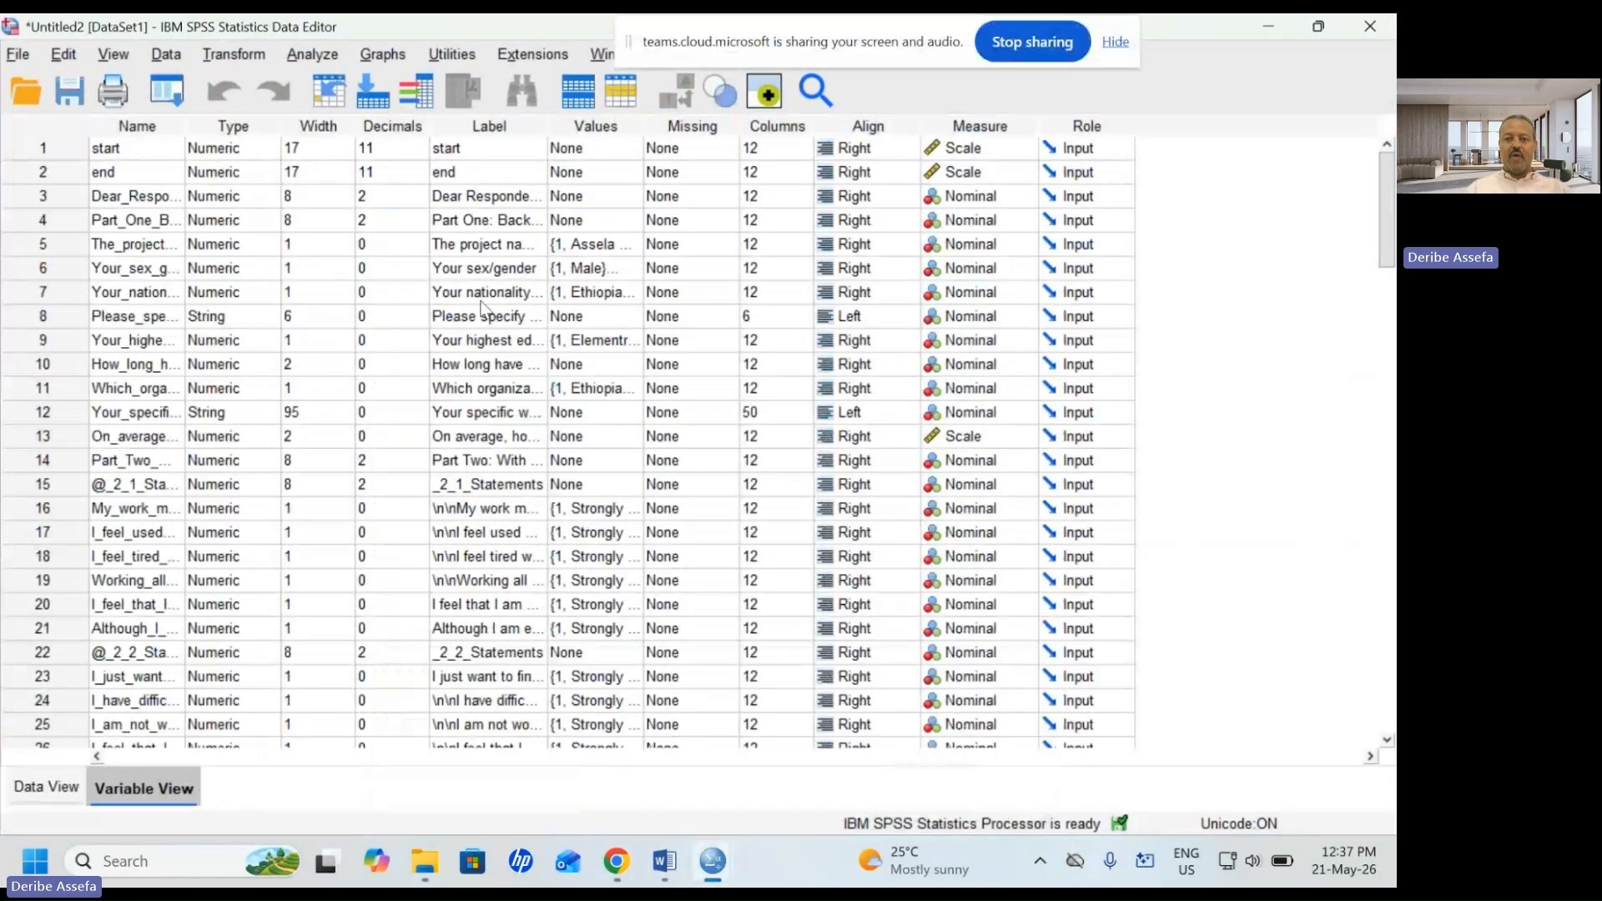